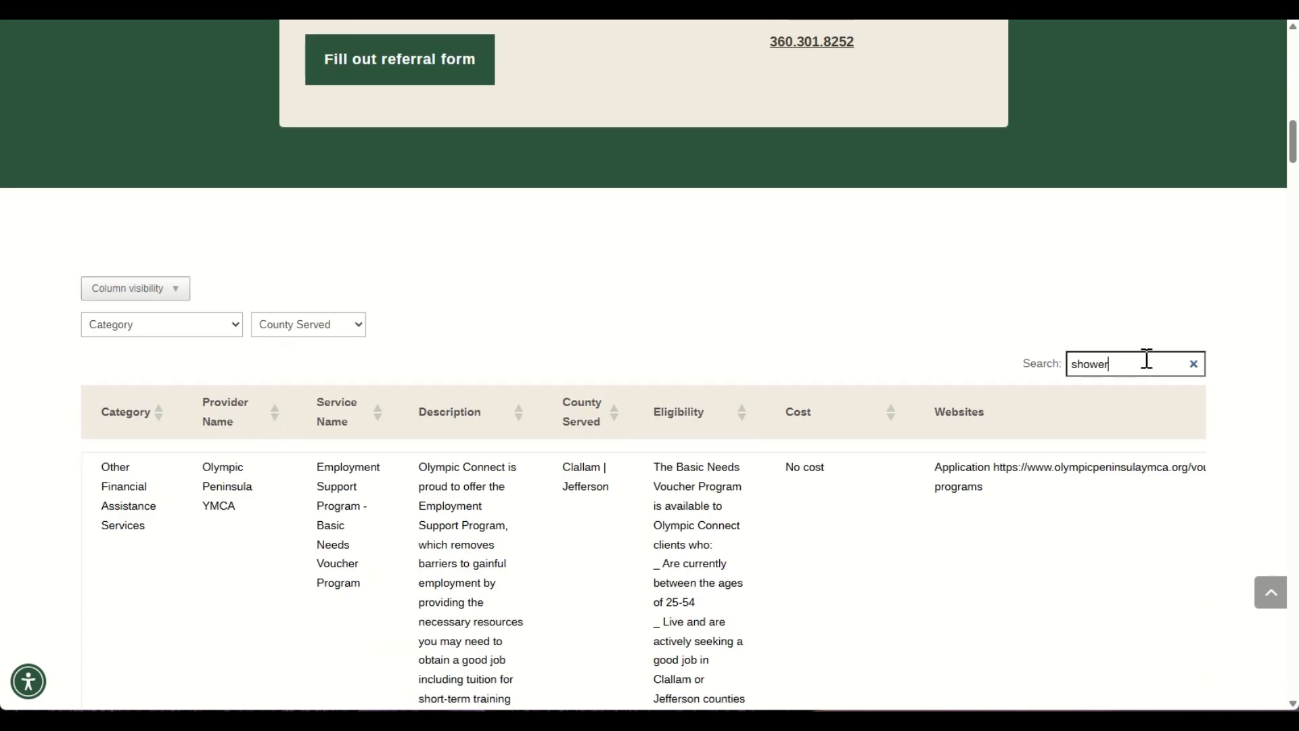
pyautogui.click(1194, 363)
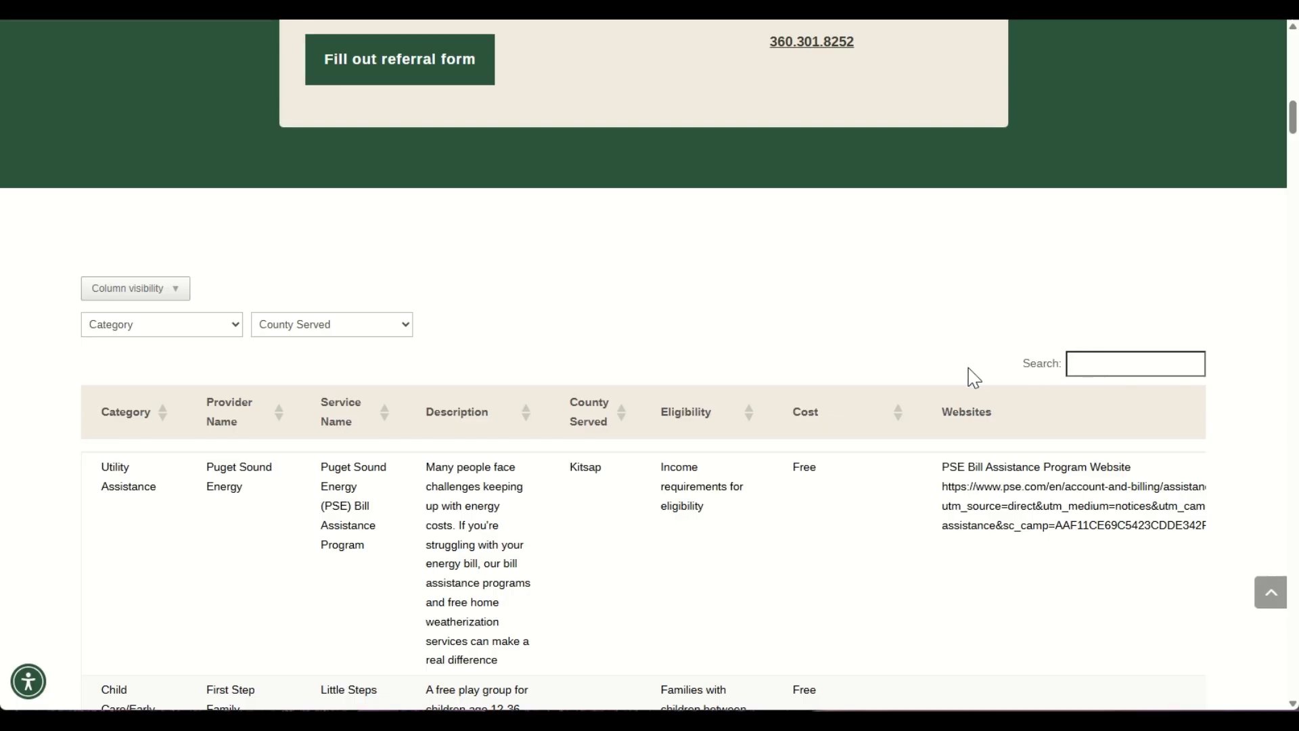
pyautogui.scroll(-1, 891, 338)
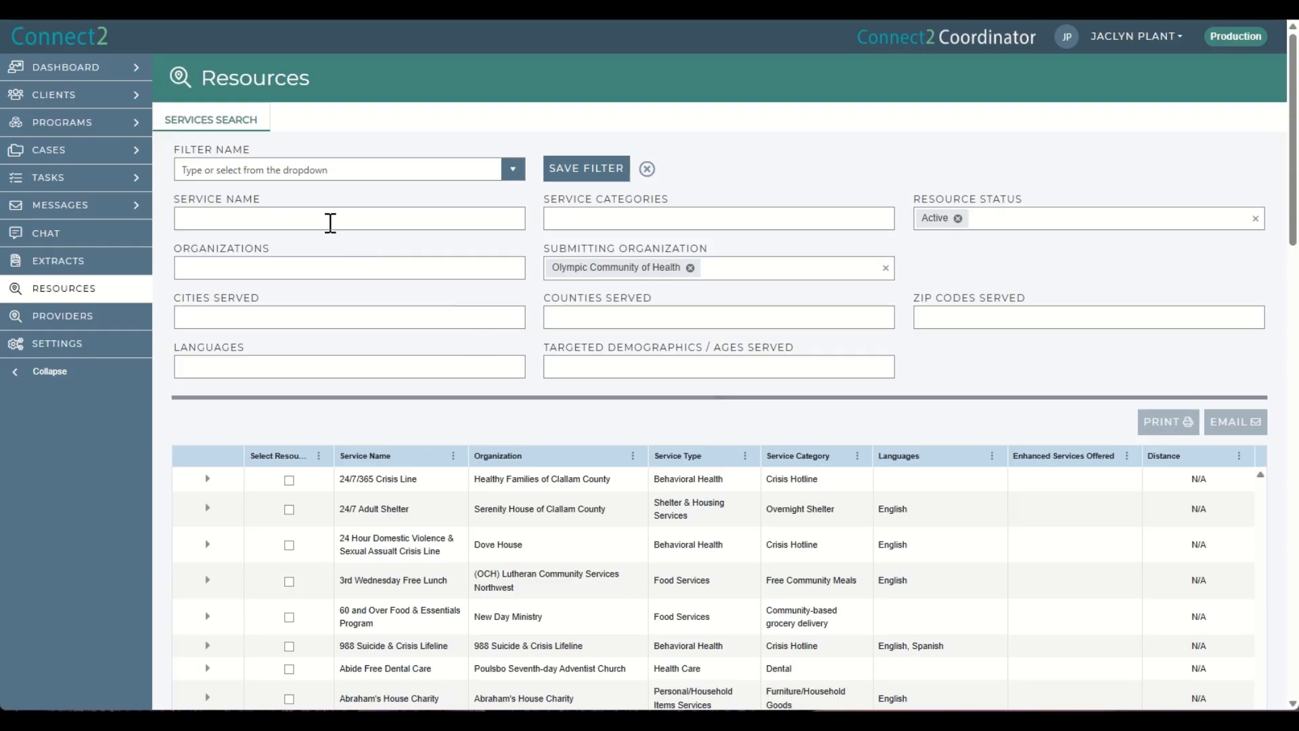
pyautogui.click(330, 223)
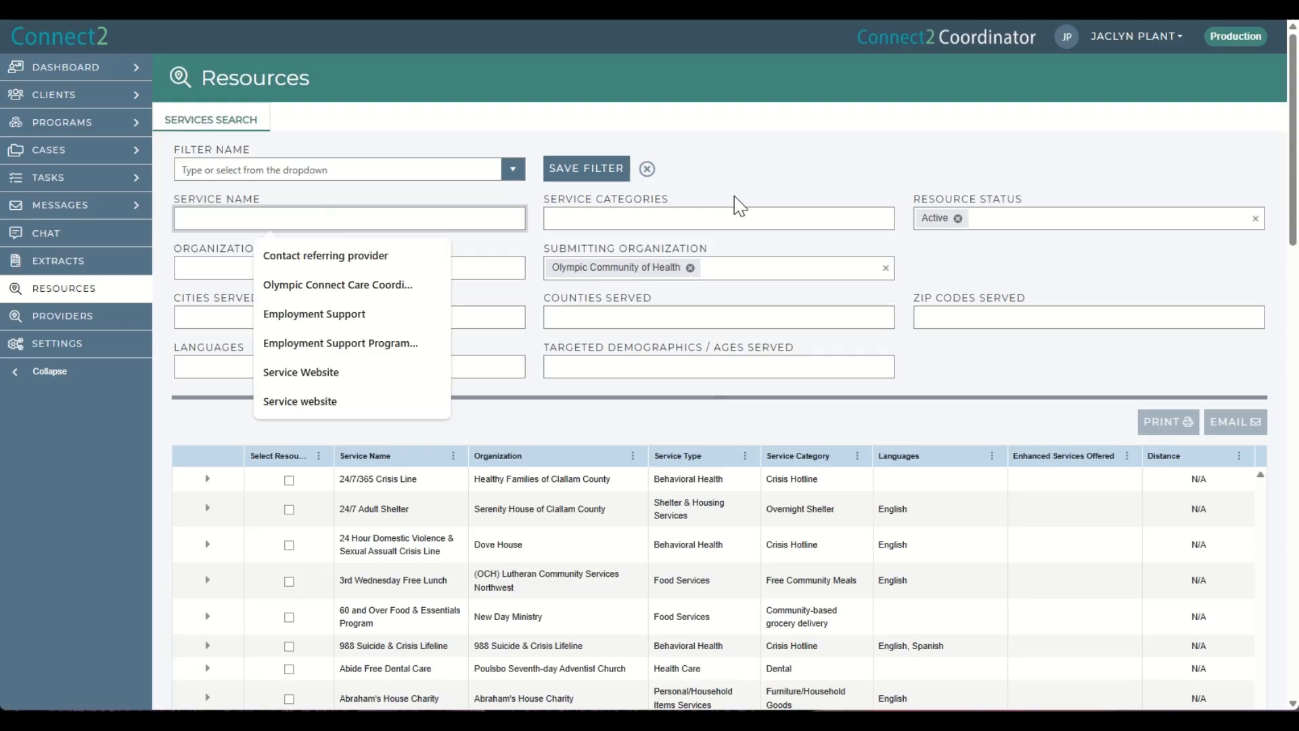
pyautogui.click(728, 171)
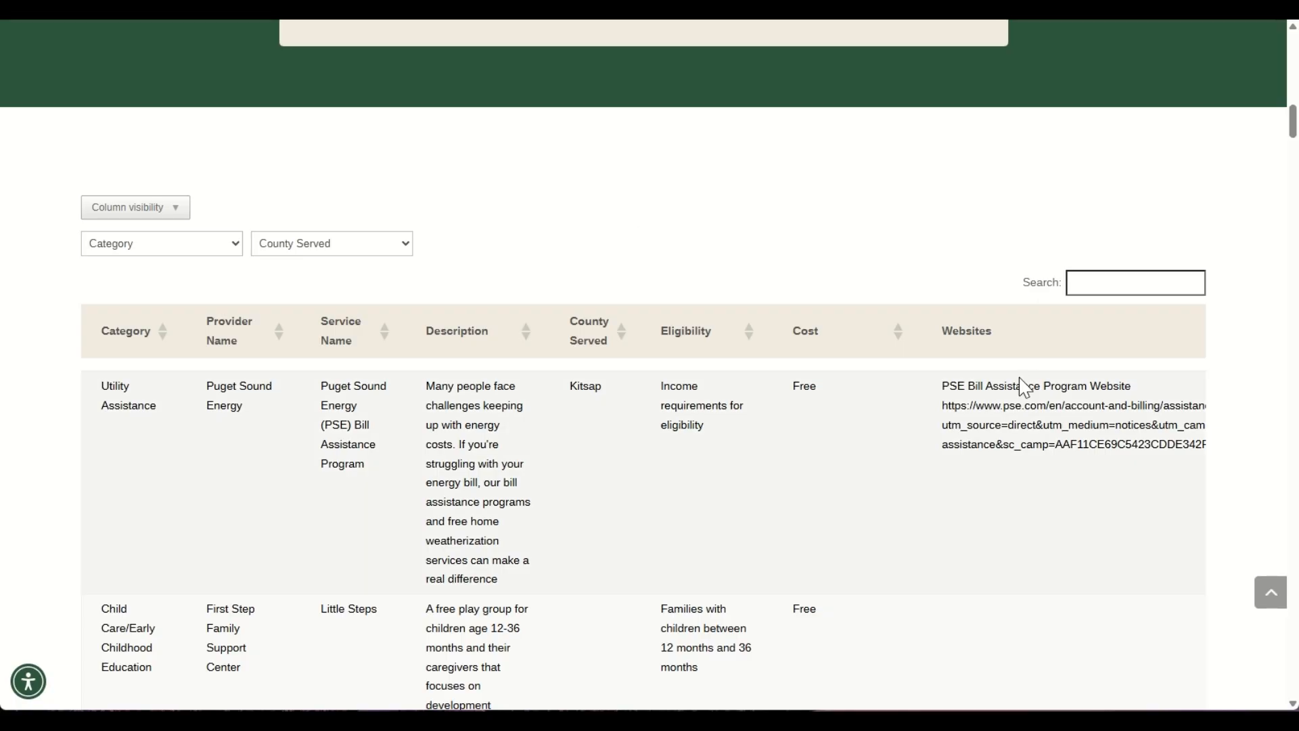
# Search the community resources table on the website for shower.
pyautogui.click(1098, 280)
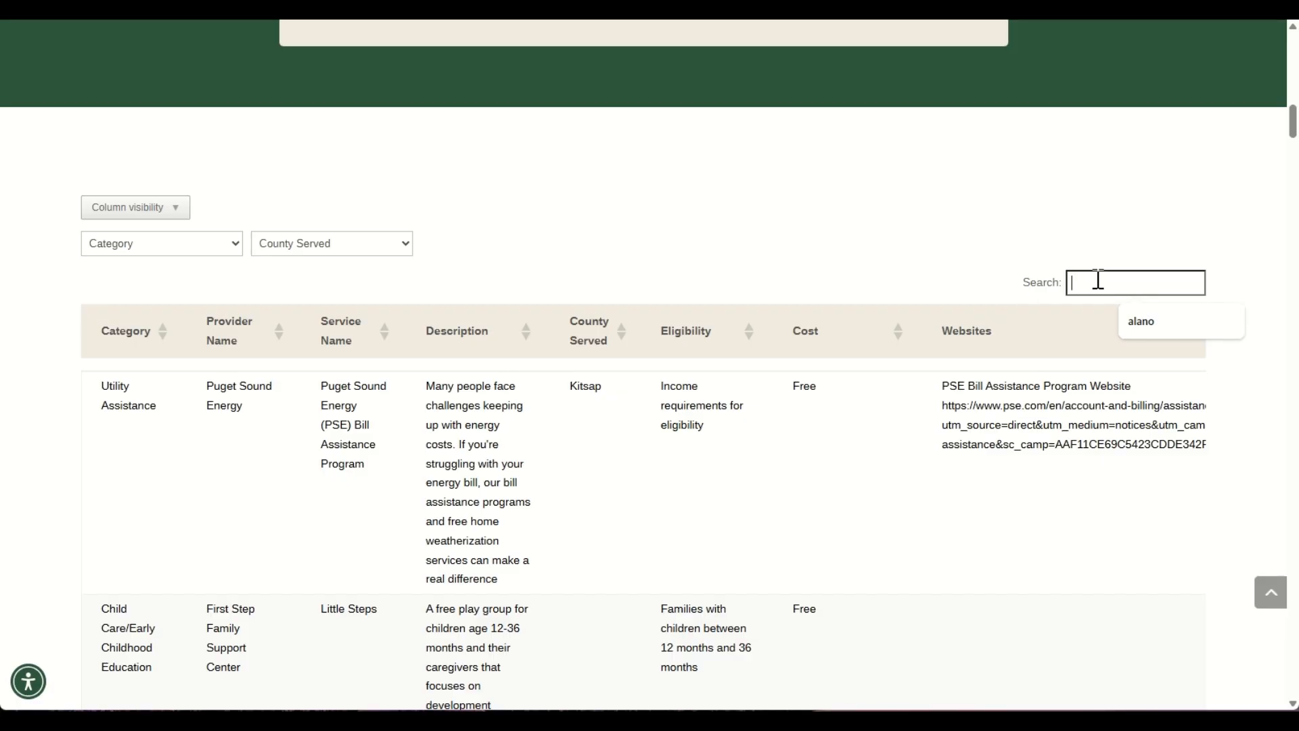
pyautogui.write('shower')
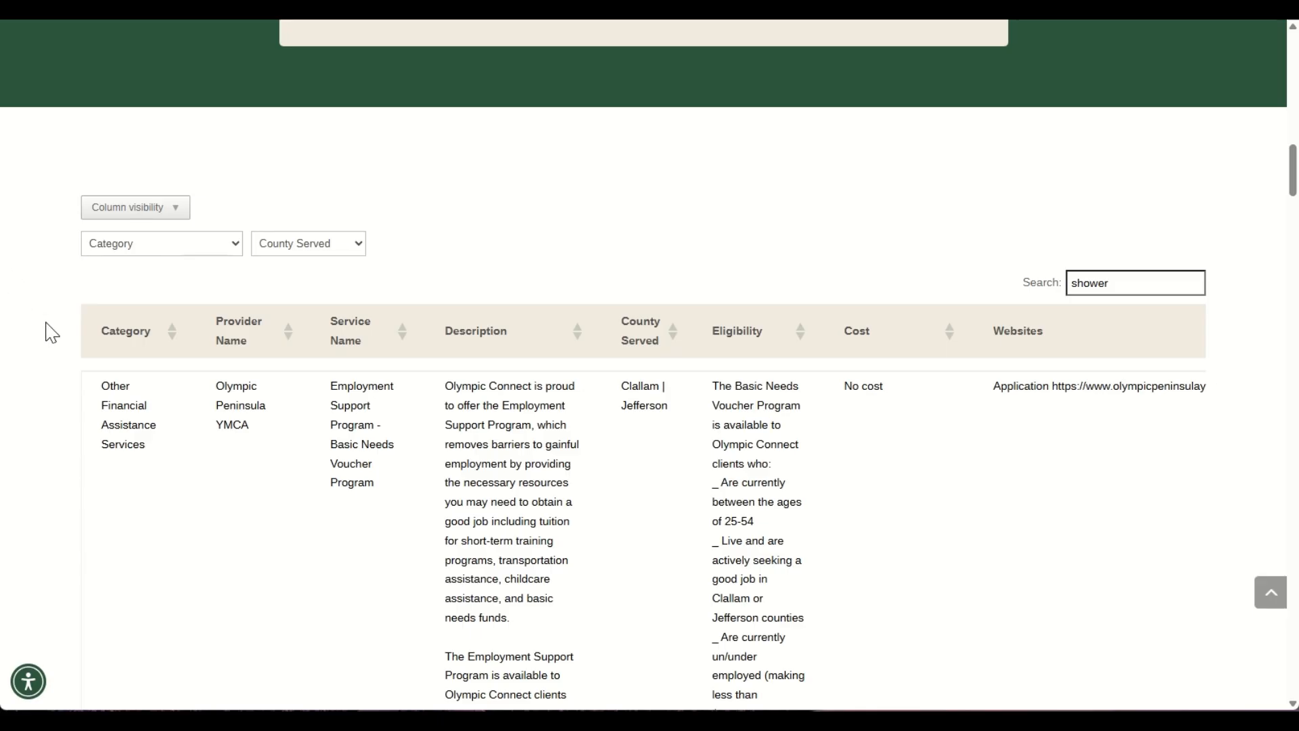
# Read through the shower-related service listings in the results table.
pyautogui.scroll(-2, 49, 330)
pyautogui.scroll(-9, 49, 331)
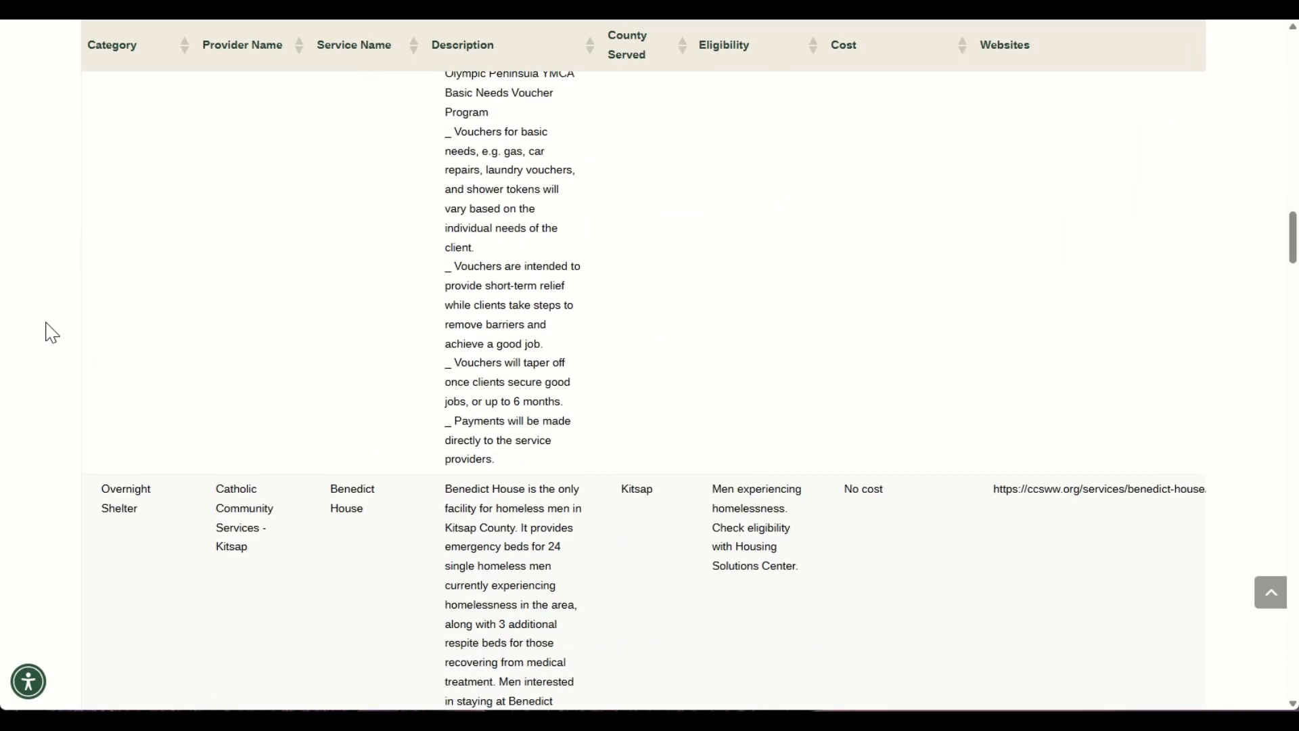
pyautogui.scroll(10, 414, 308)
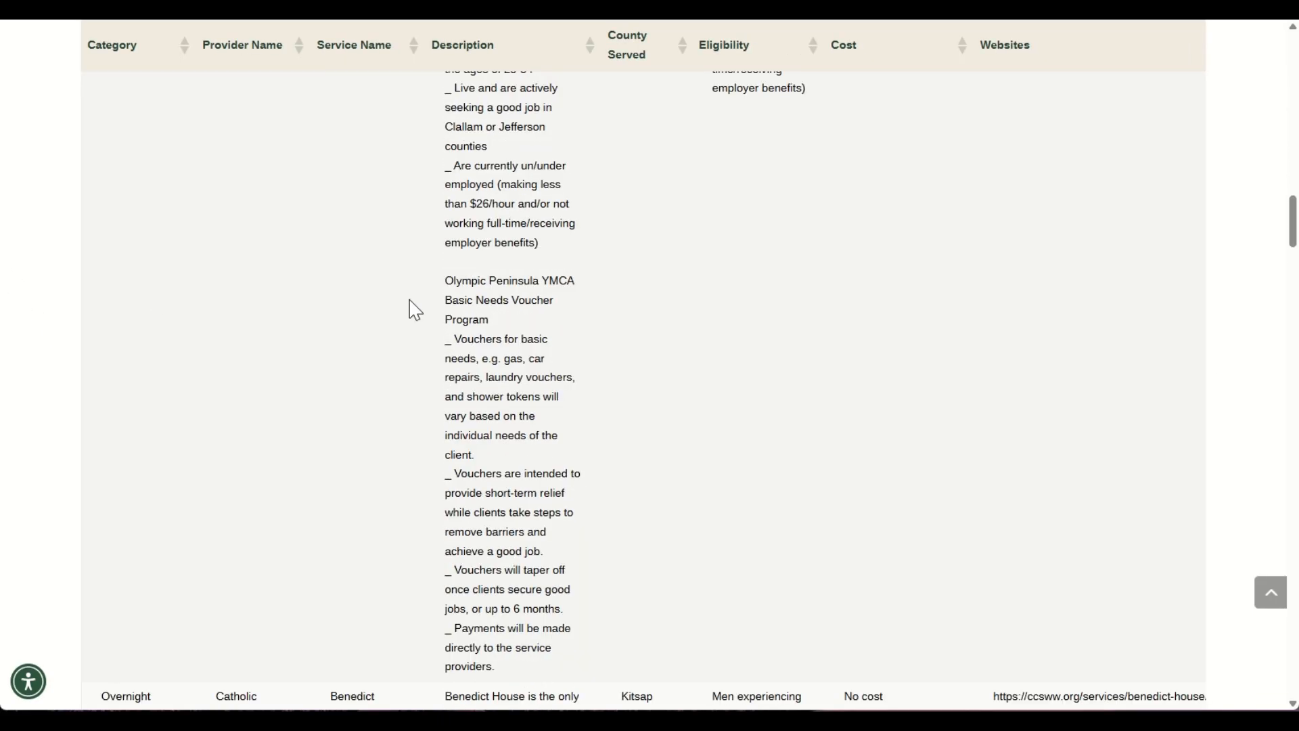
pyautogui.scroll(-9, 415, 308)
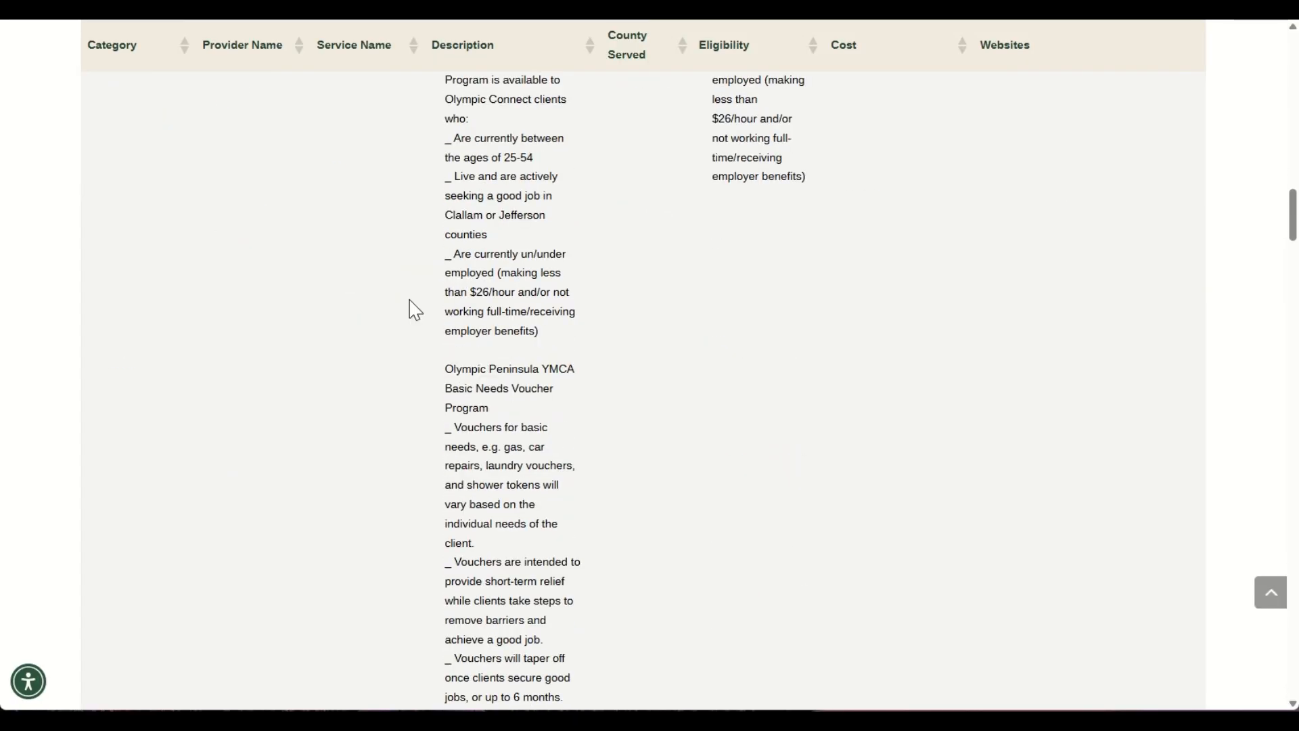
pyautogui.scroll(-8, 415, 309)
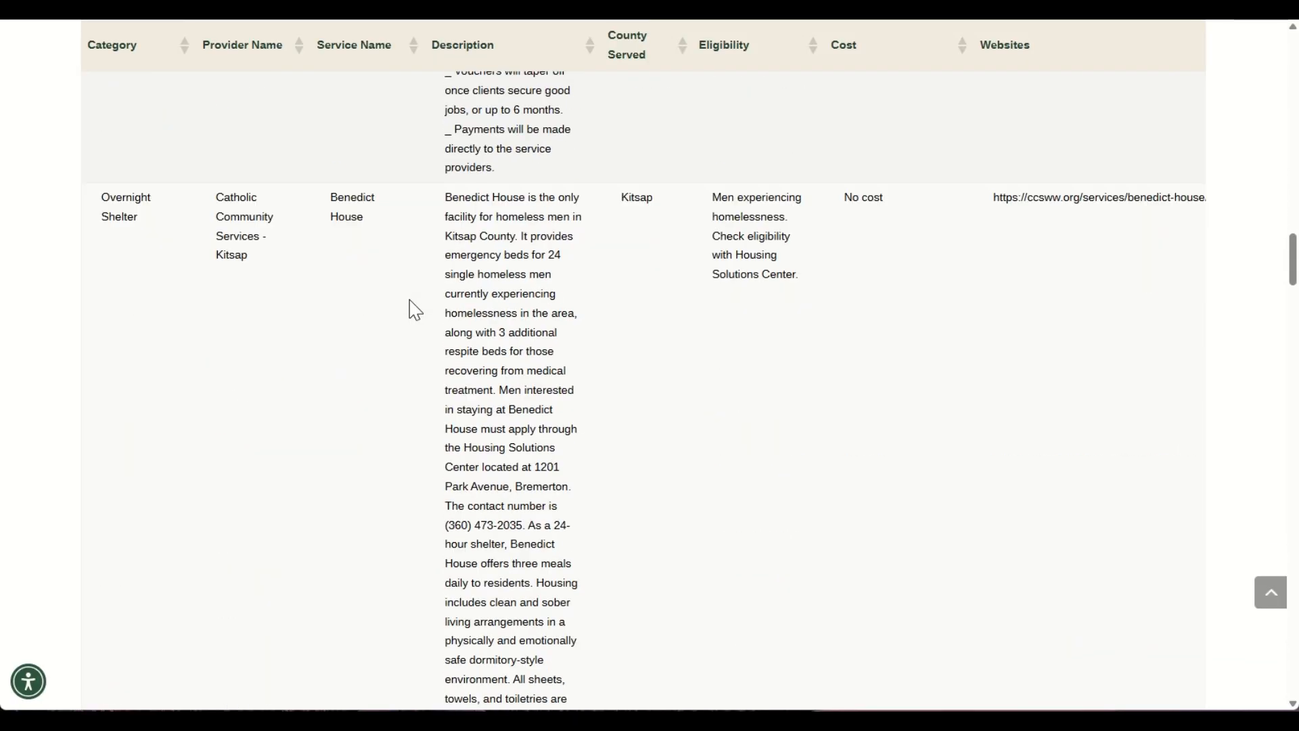
pyautogui.scroll(-5, 415, 308)
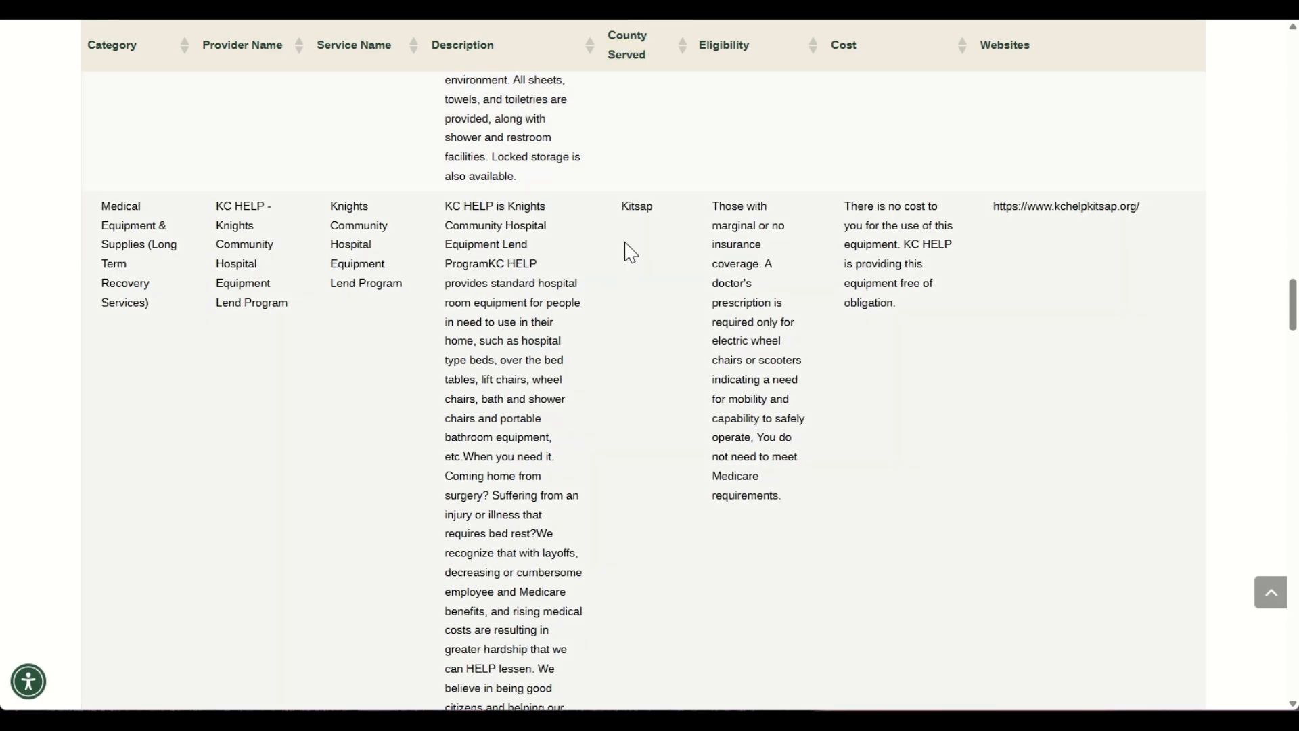
pyautogui.scroll(-4, 626, 251)
pyautogui.scroll(-1, 630, 252)
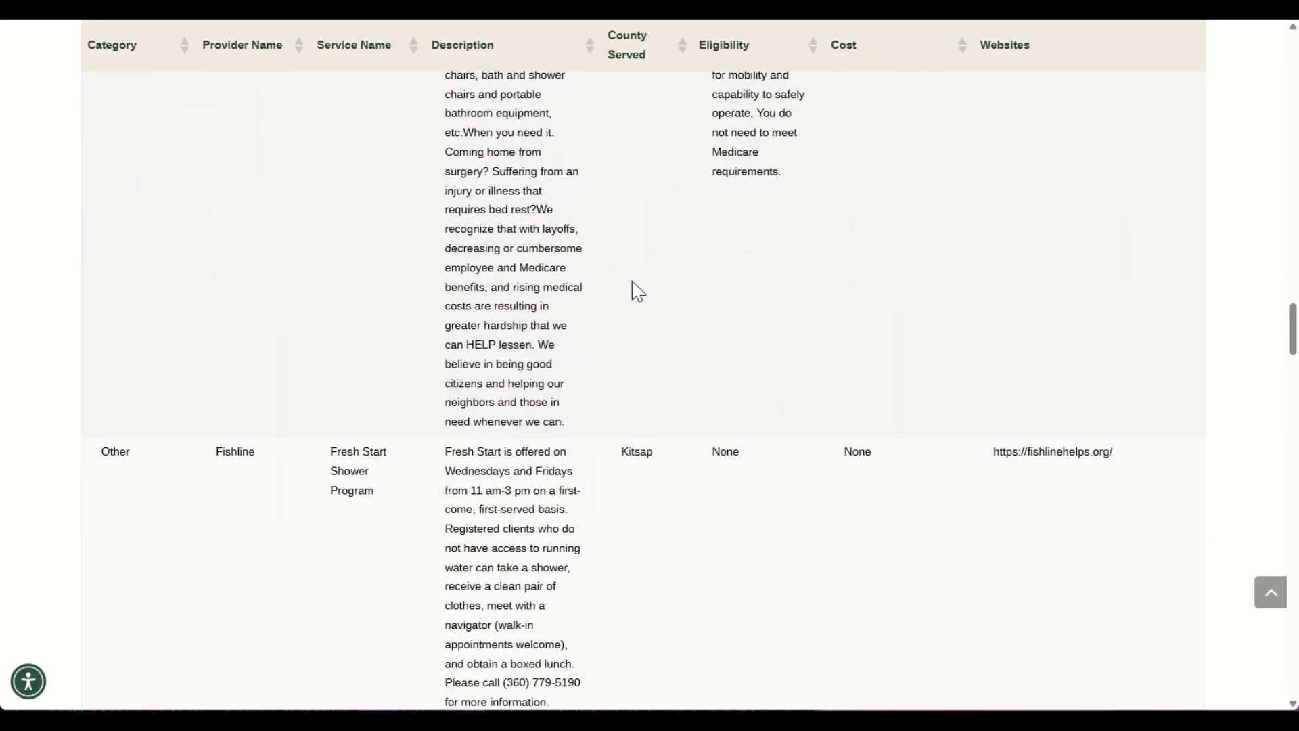
pyautogui.scroll(-1, 670, 292)
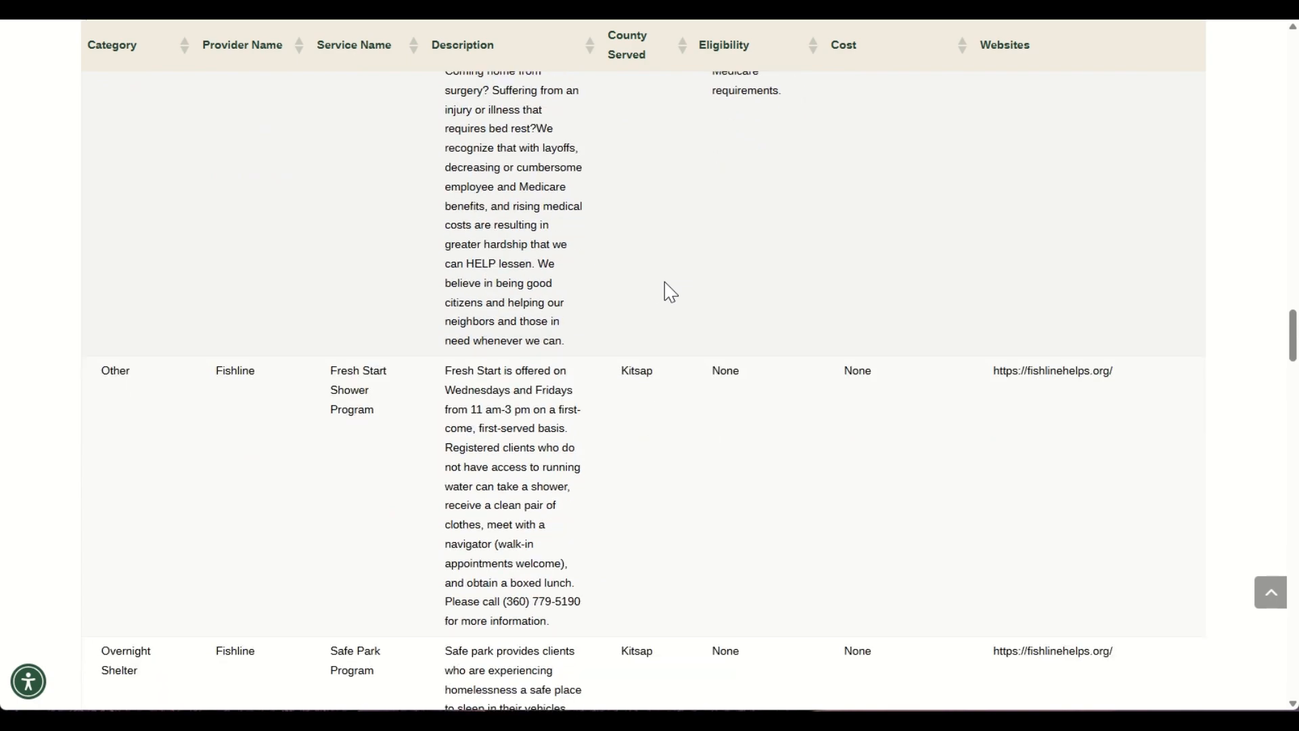
pyautogui.scroll(-1, 666, 284)
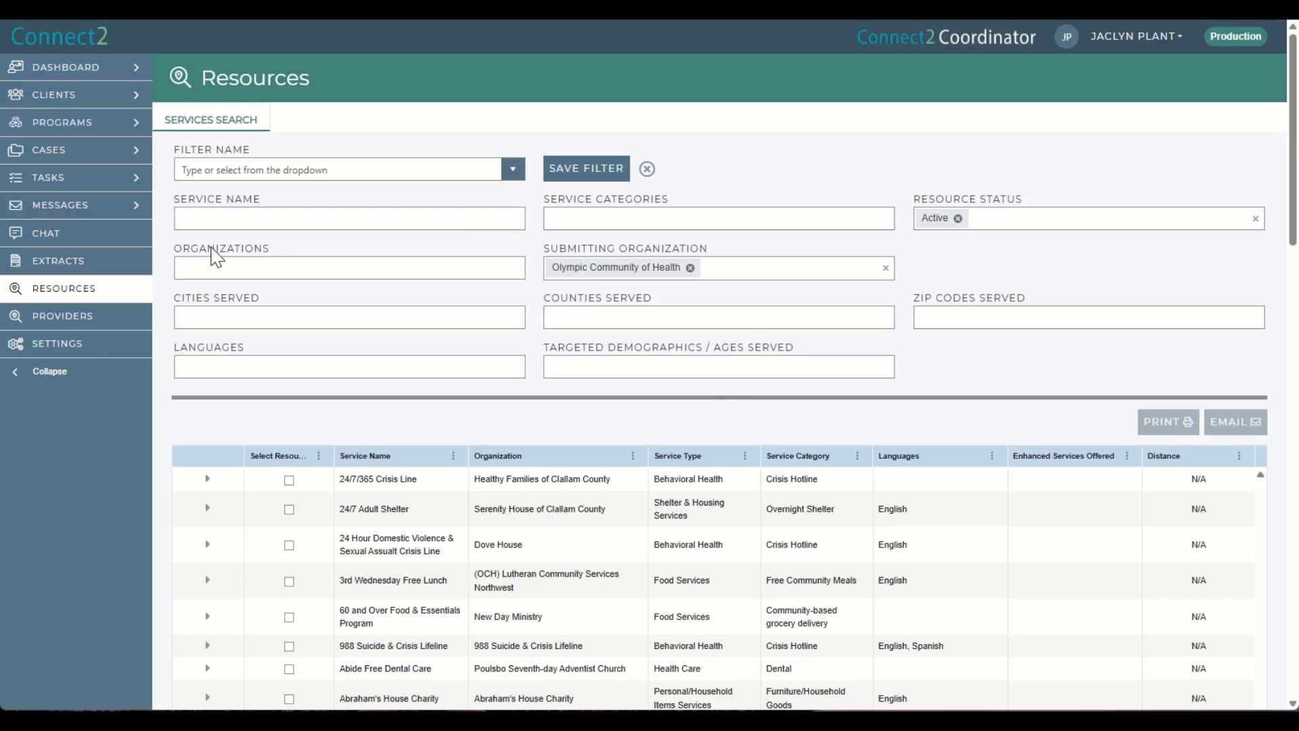
# Filter the Connect2 resources by the service name fresh start shower.
pyautogui.click(216, 219)
pyautogui.write('fre')
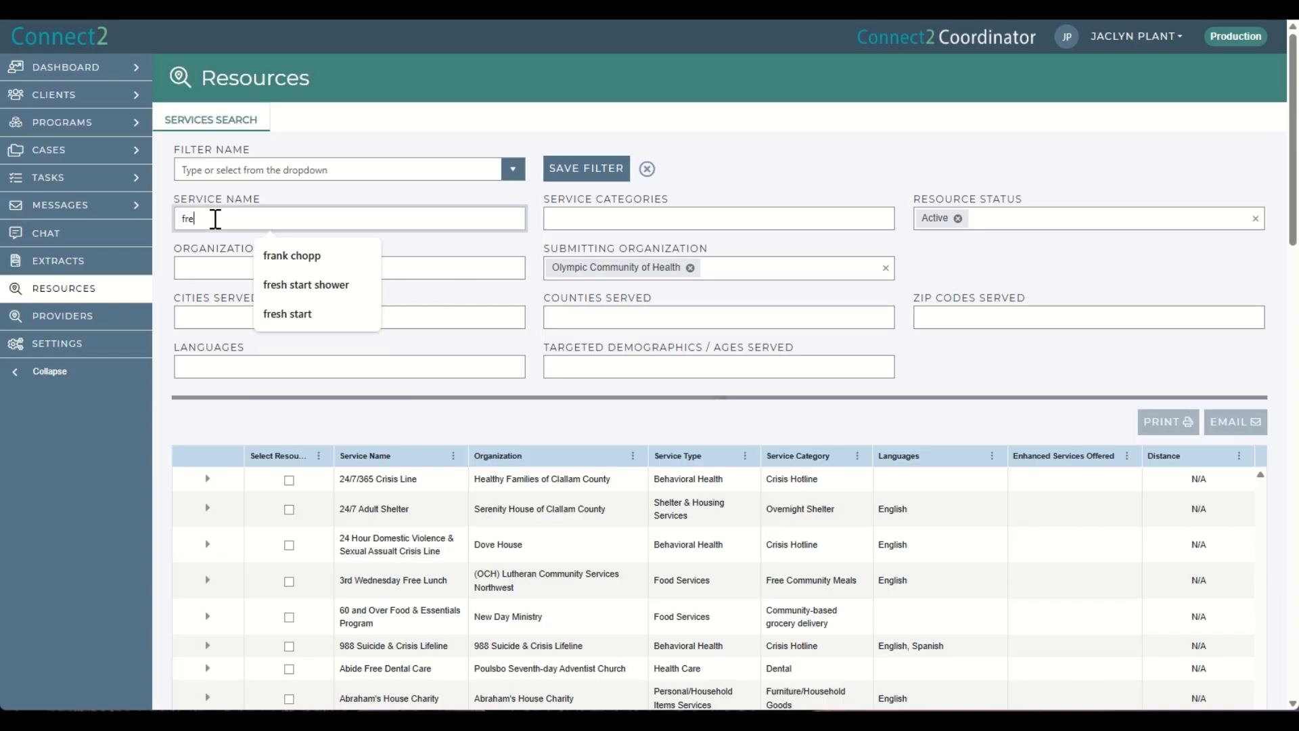
pyautogui.write('sh start shower')
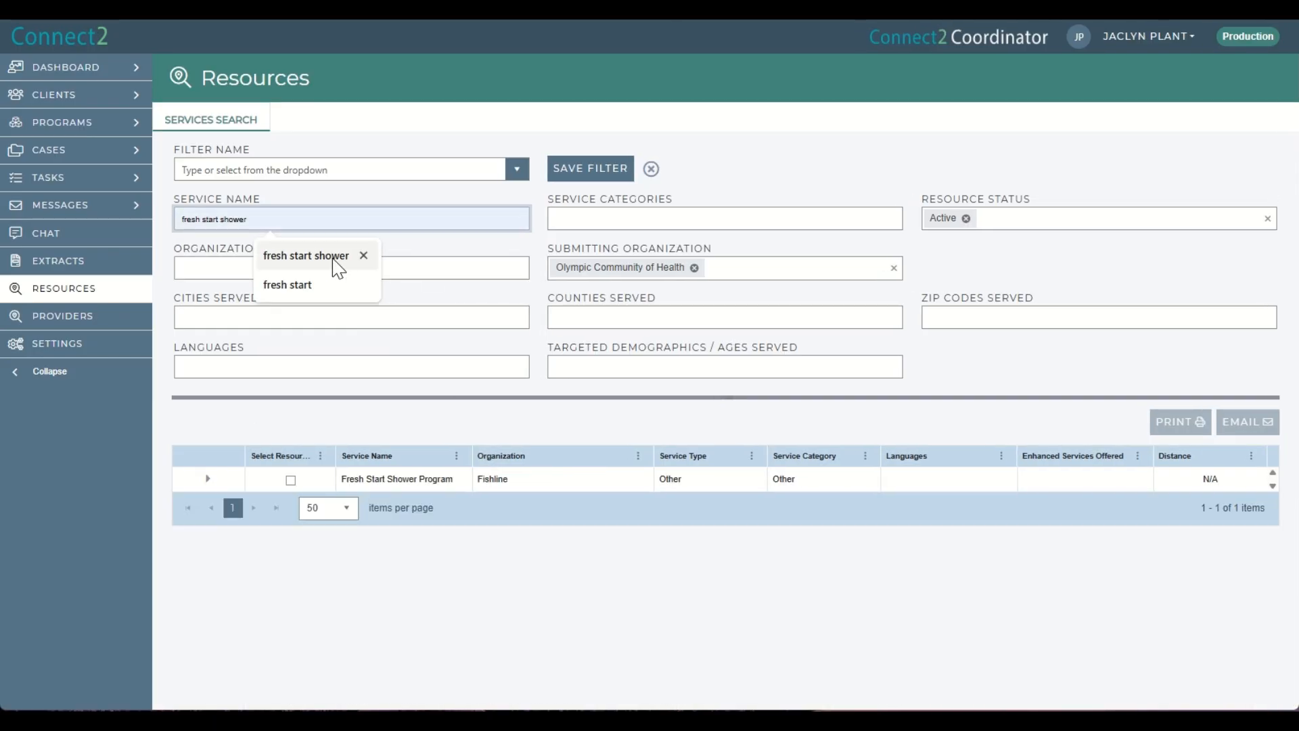
pyautogui.click(333, 260)
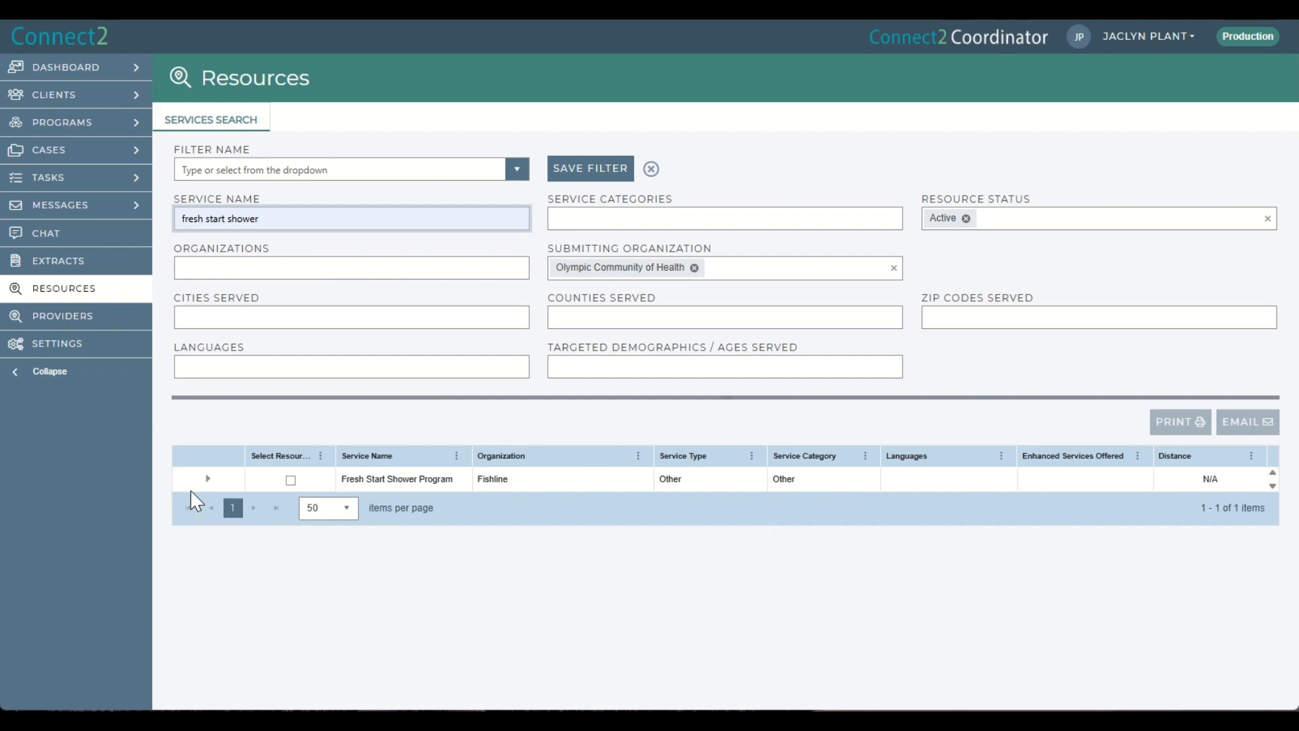
# Expand the Fresh Start Shower Program result to review its details, then collapse it.
pyautogui.click(207, 480)
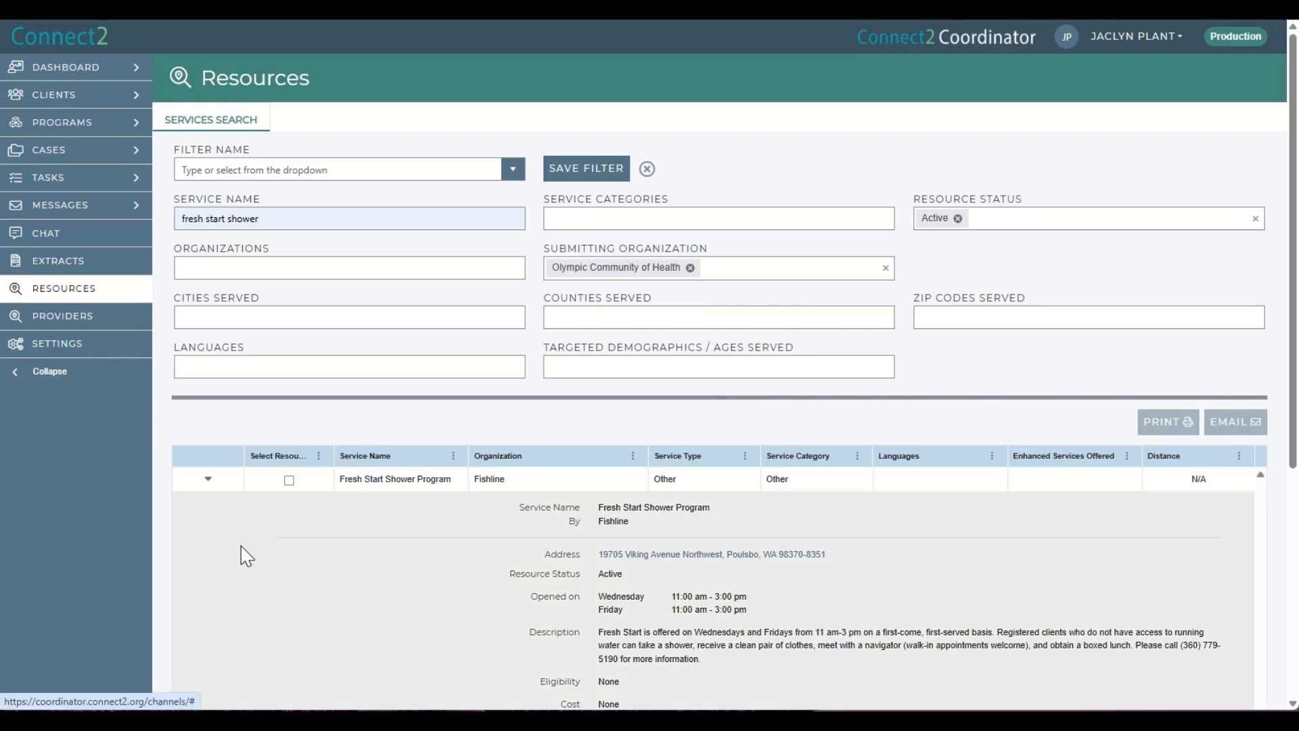
pyautogui.scroll(-1, 240, 556)
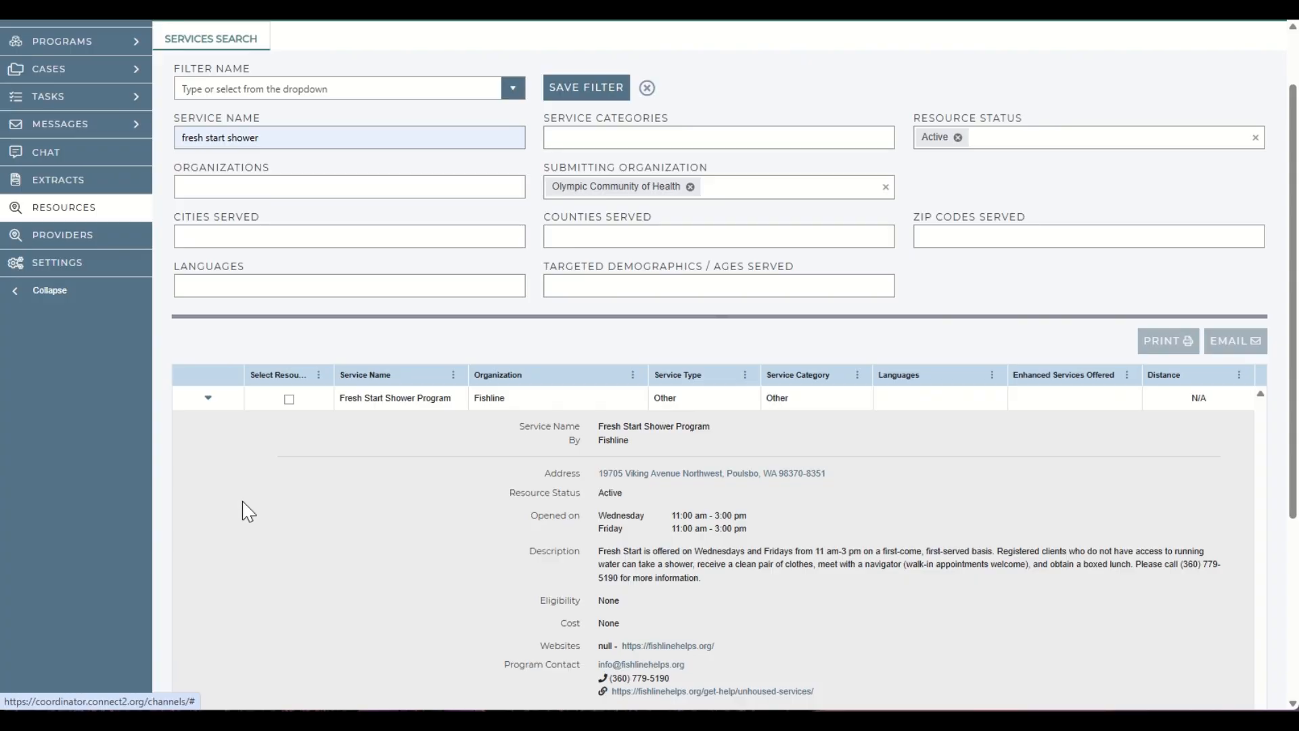
pyautogui.scroll(-4, 245, 511)
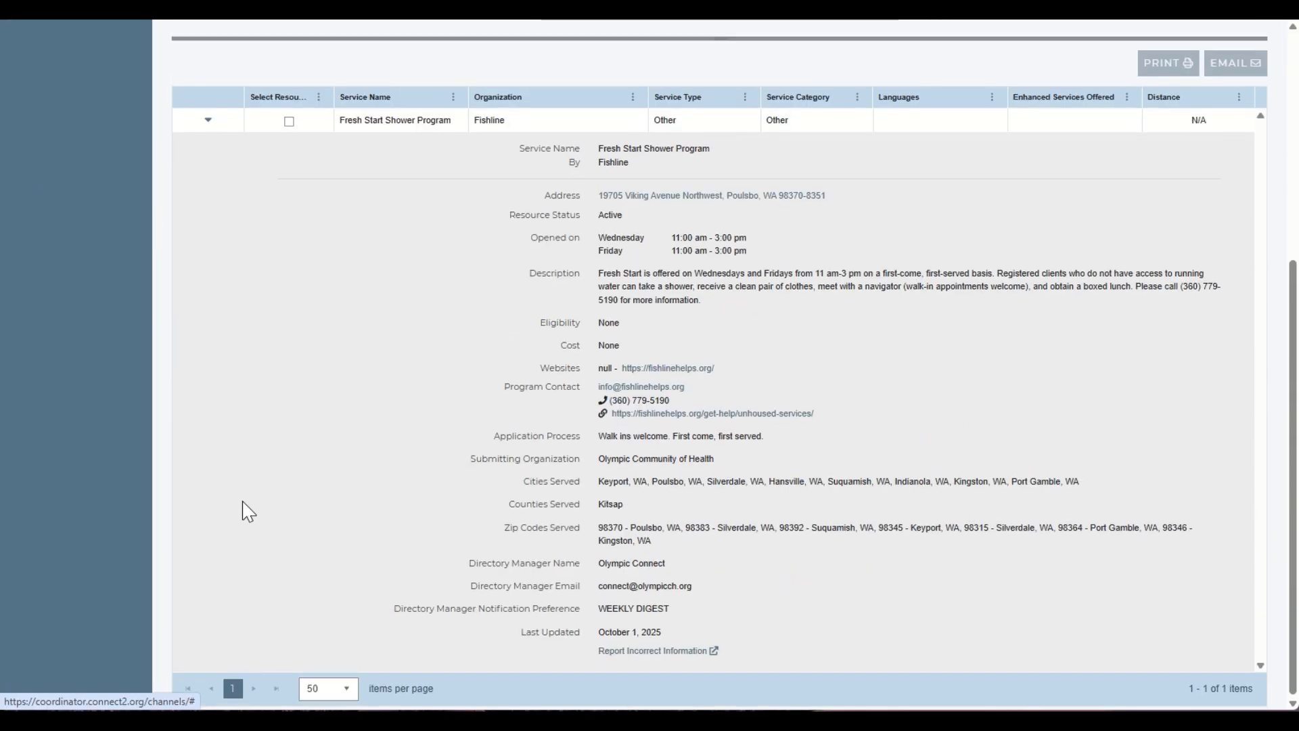
pyautogui.scroll(3, 242, 494)
pyautogui.scroll(2, 209, 370)
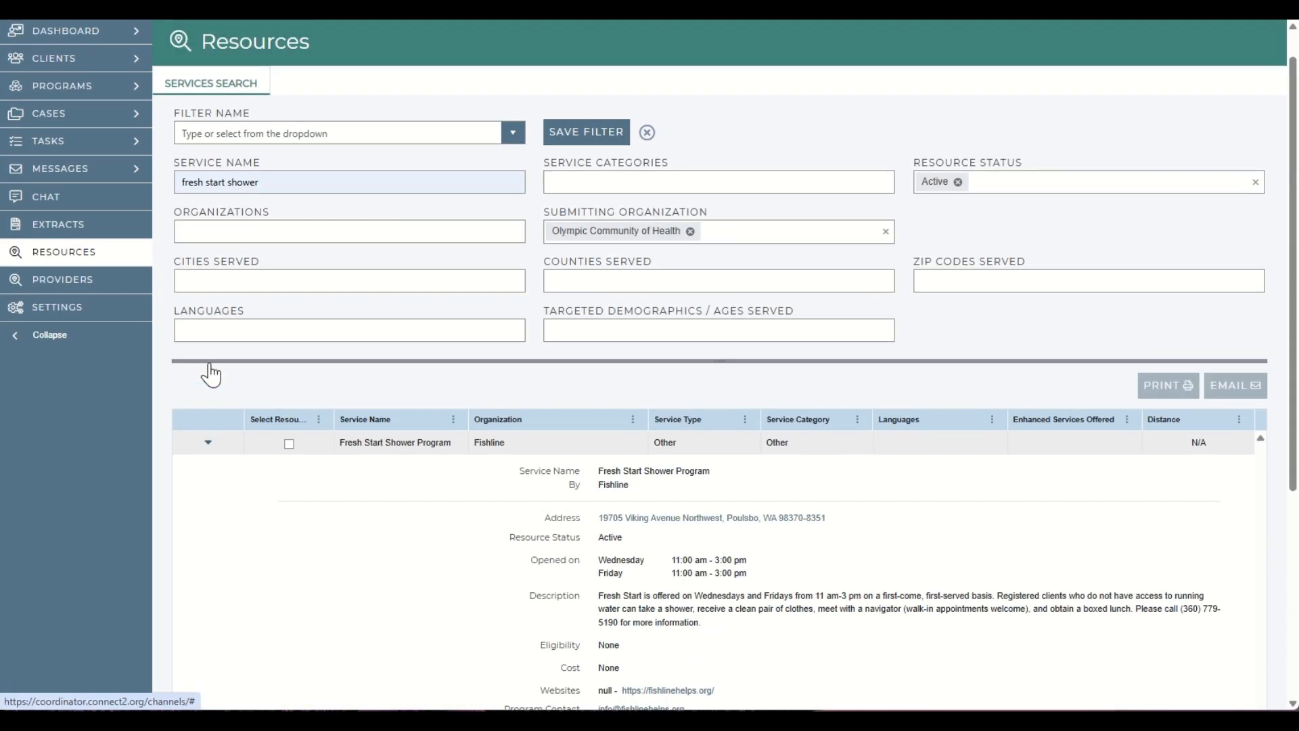
pyautogui.click(207, 452)
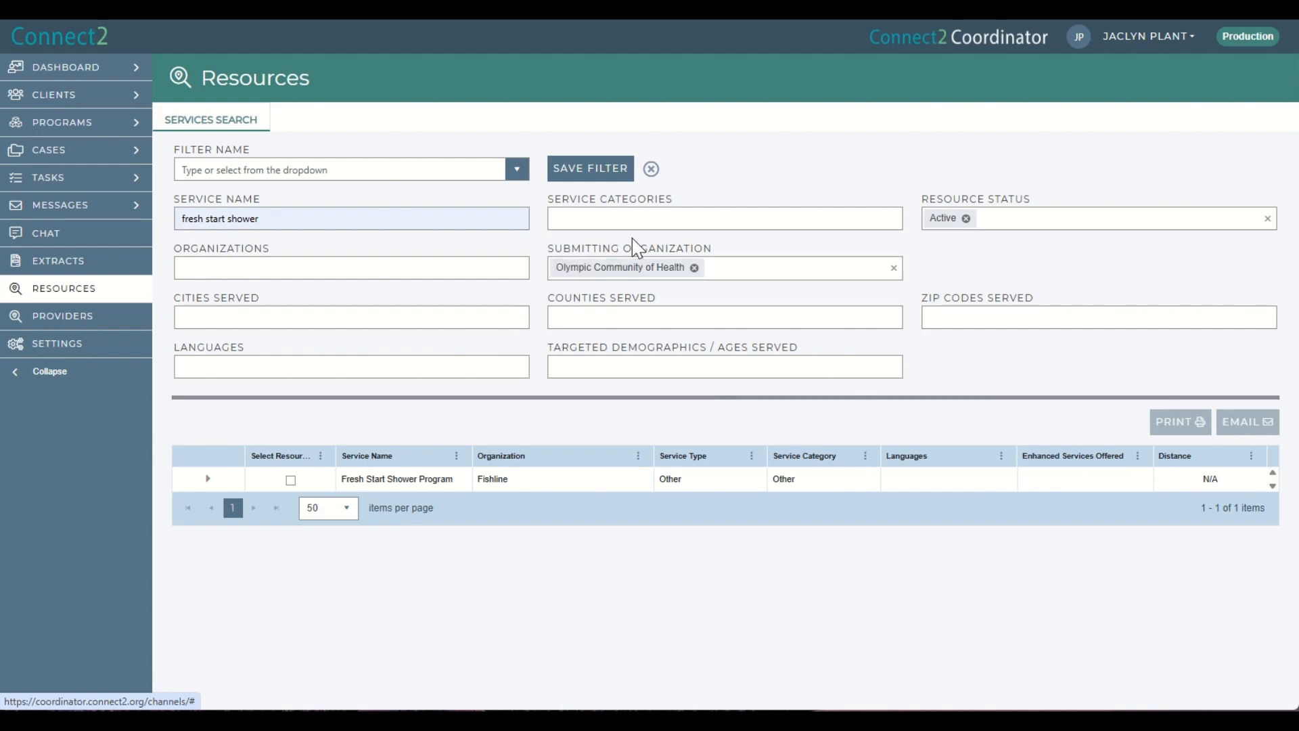
# Save the current search as a filter named Kitsap Shower Resource.
pyautogui.click(593, 169)
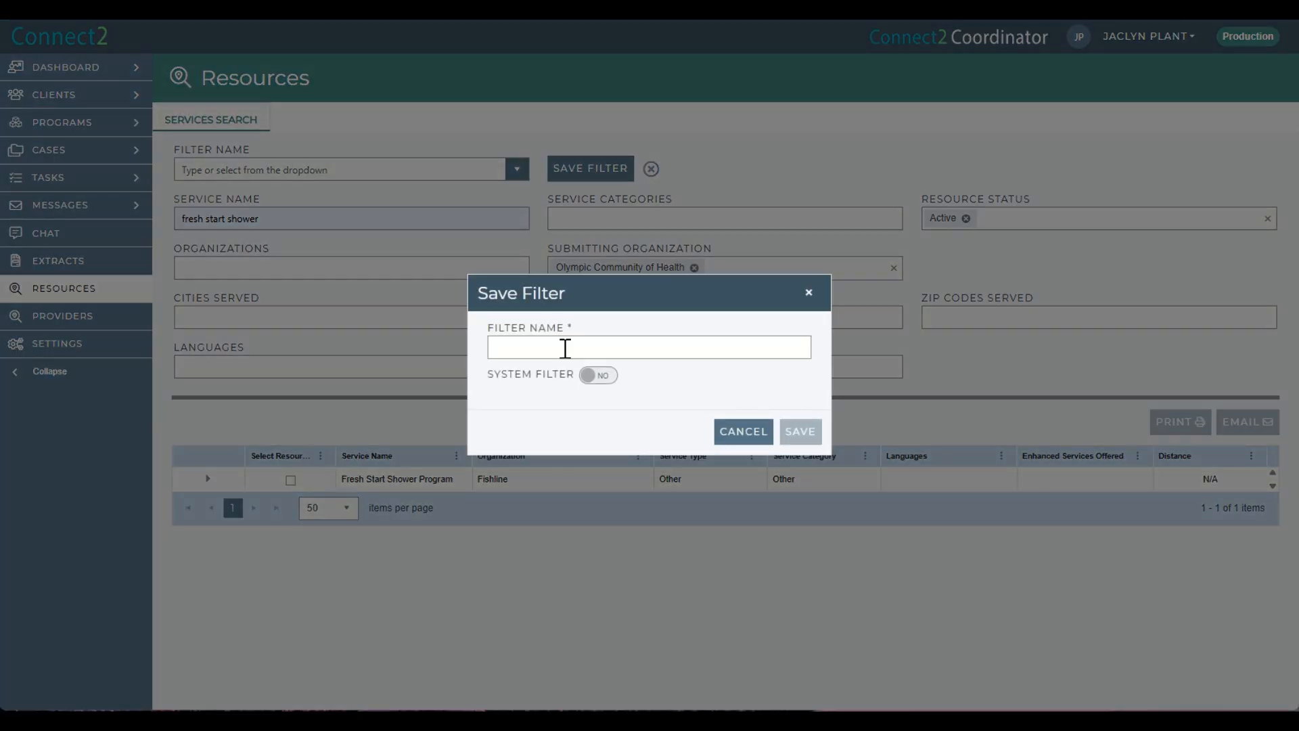
pyautogui.click(563, 348)
pyautogui.write('Kit')
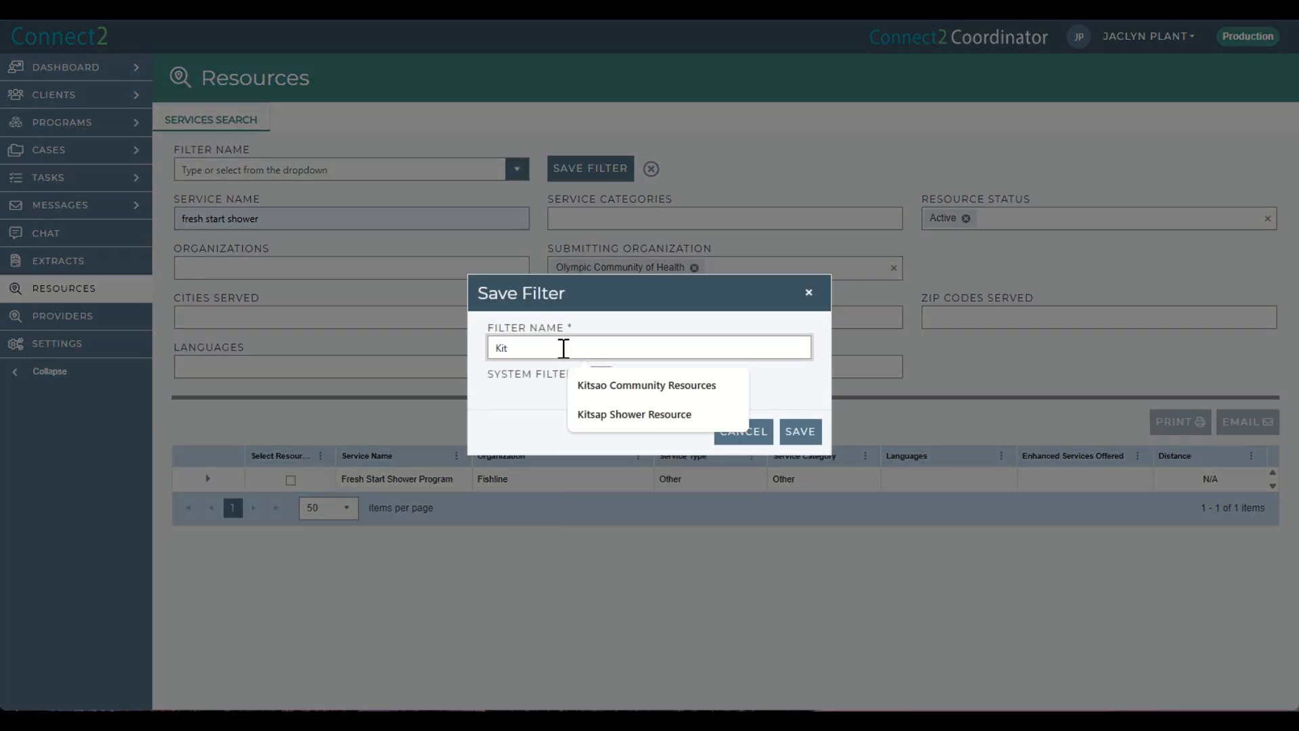
pyautogui.write('sap ')
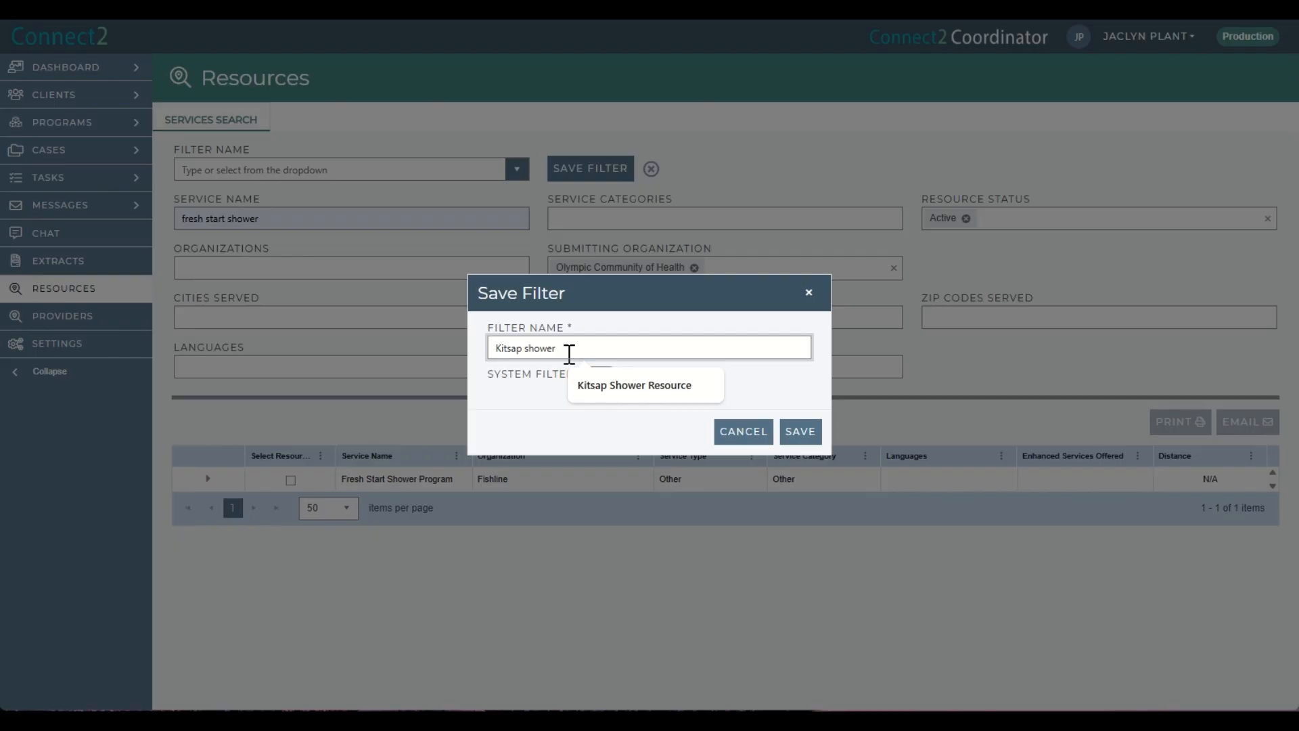
pyautogui.write('shower')
pyautogui.click(599, 389)
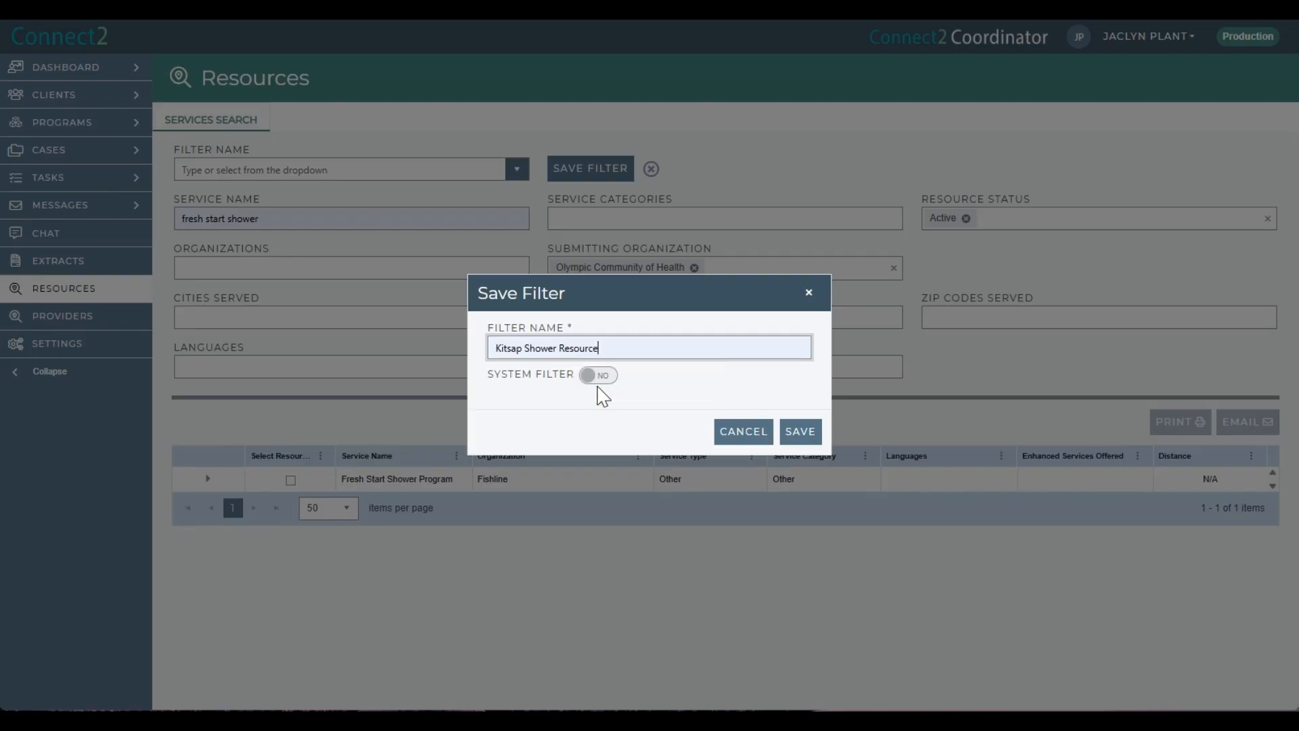
pyautogui.click(800, 433)
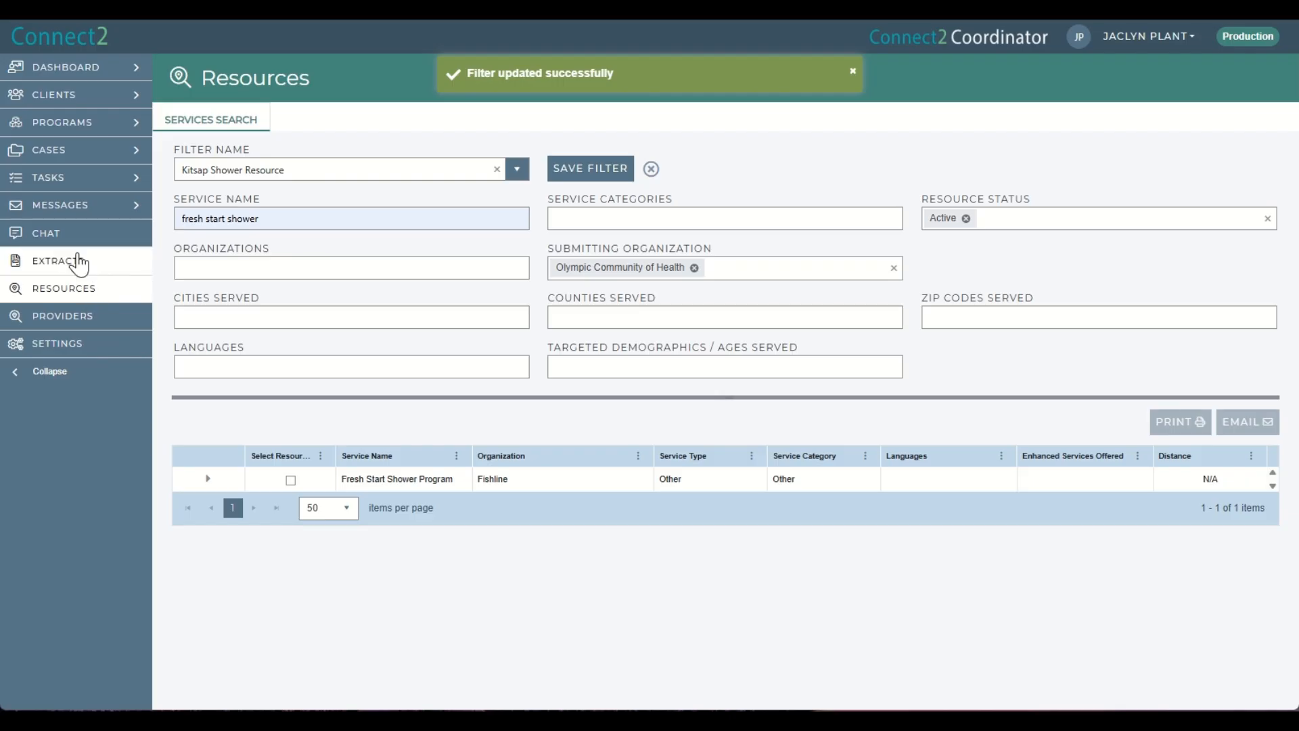
# Return to the Resources page and try to load the saved Kitsap Shower Resource filter.
pyautogui.click(78, 263)
pyautogui.click(80, 290)
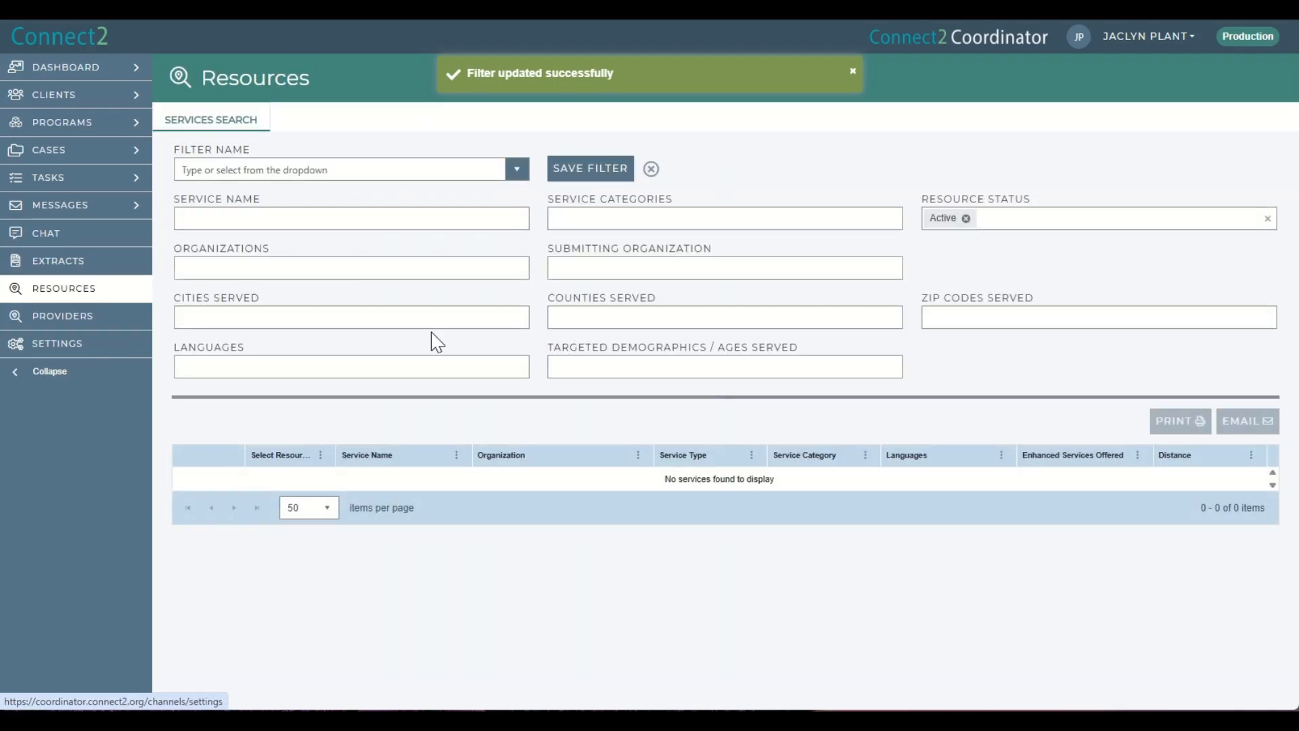
pyautogui.click(519, 172)
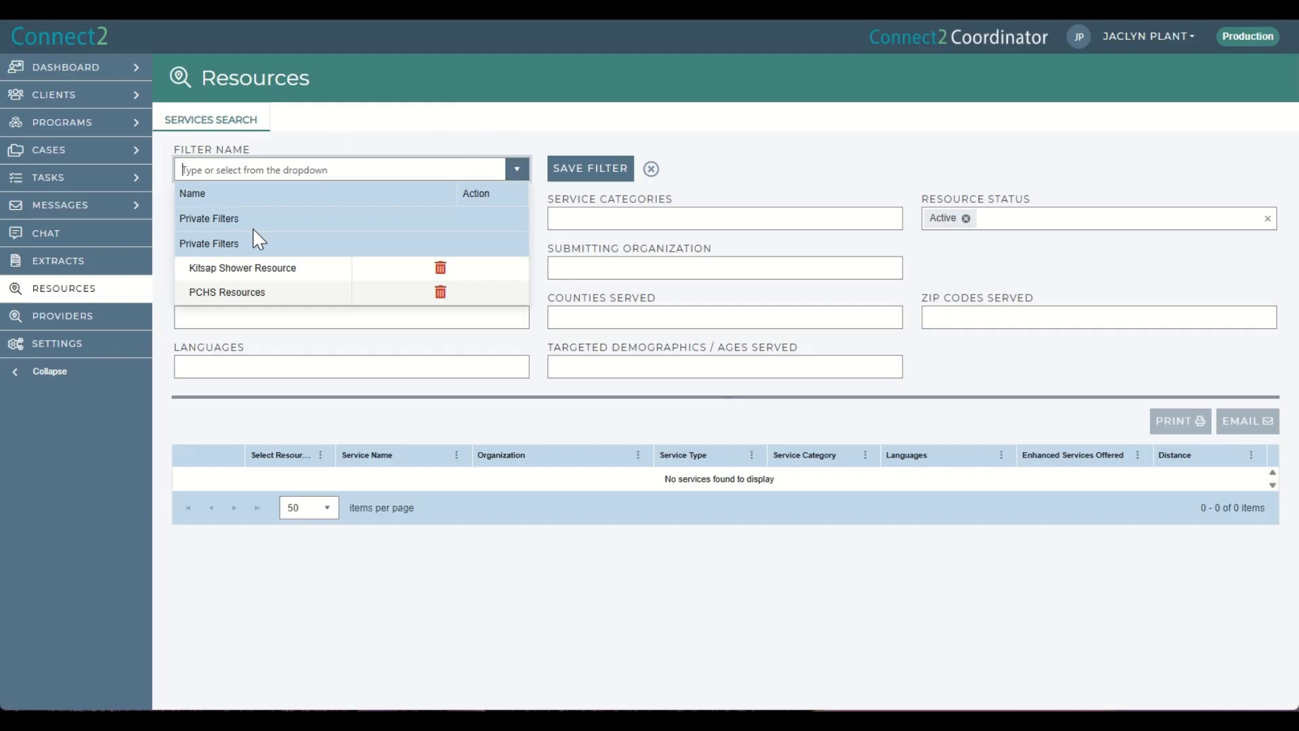
pyautogui.click(252, 268)
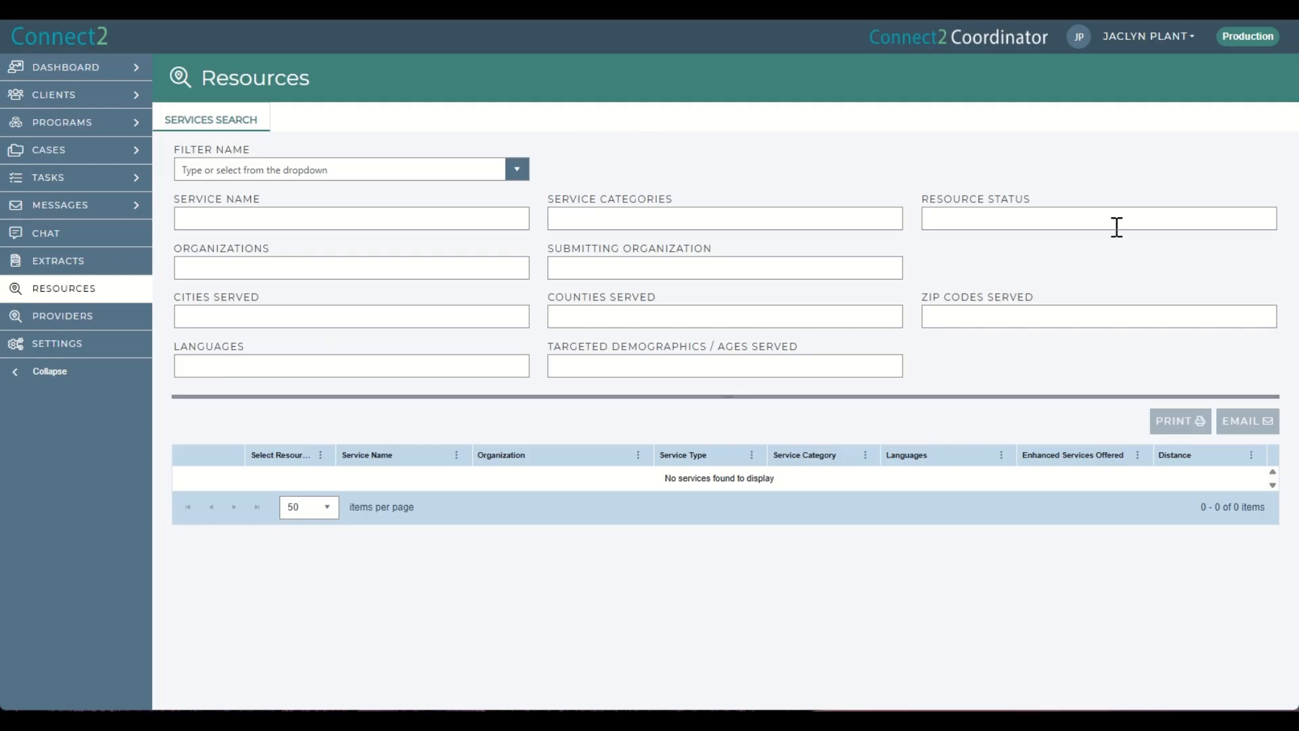
# Set the resource status to Active and the submitting organization to Olympic Community of Health.
pyautogui.click(945, 217)
pyautogui.write('act')
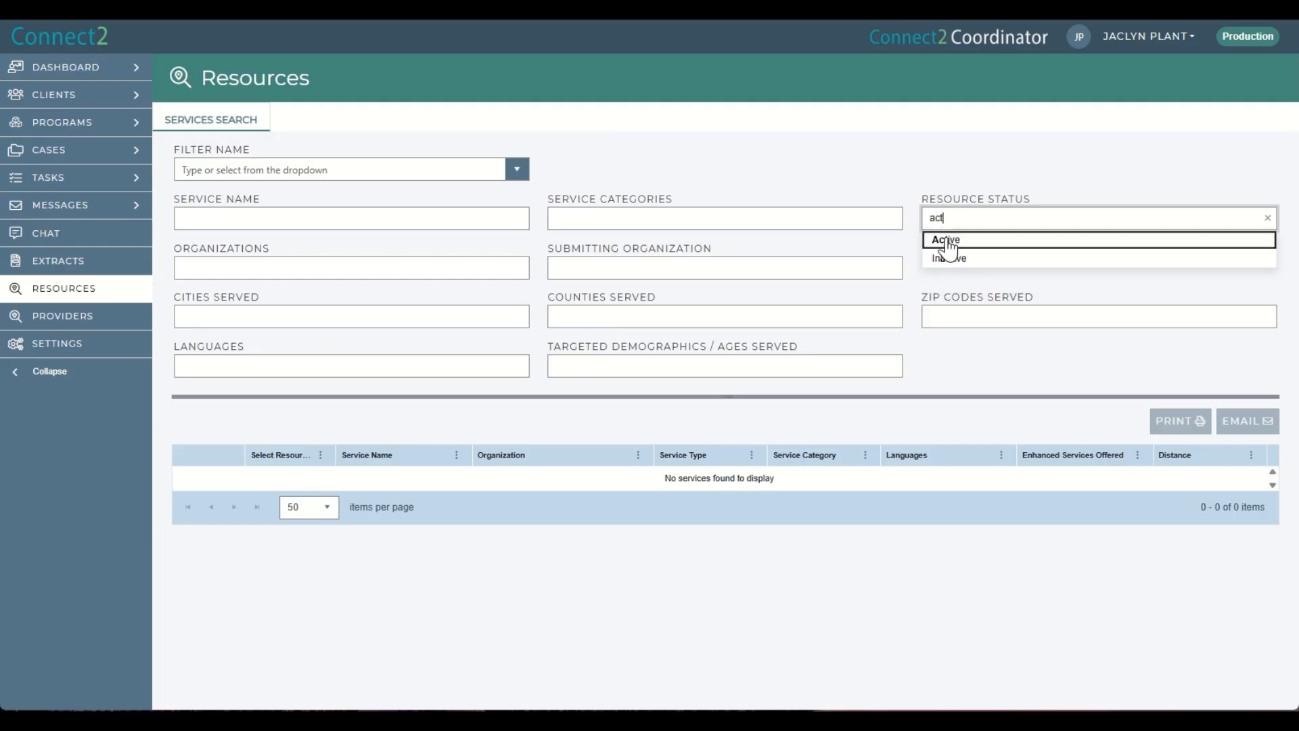
pyautogui.click(948, 241)
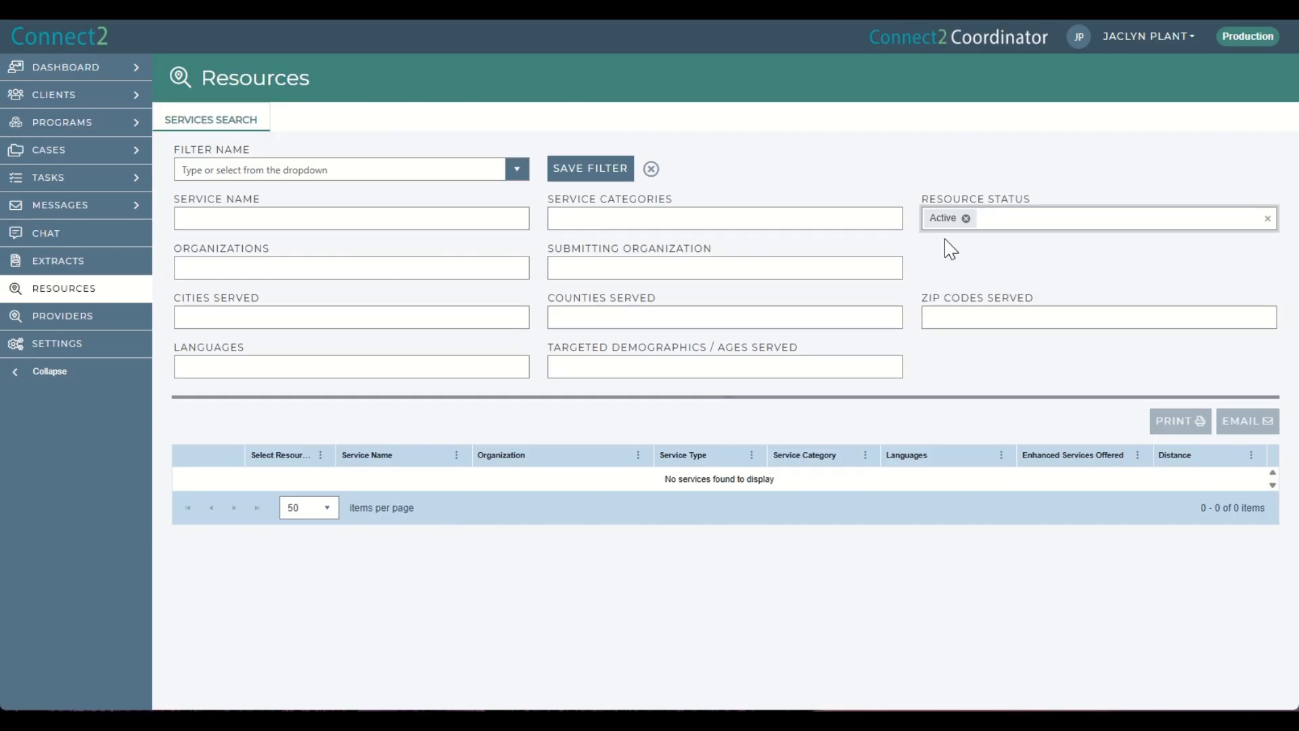
pyautogui.click(642, 268)
pyautogui.write('oly')
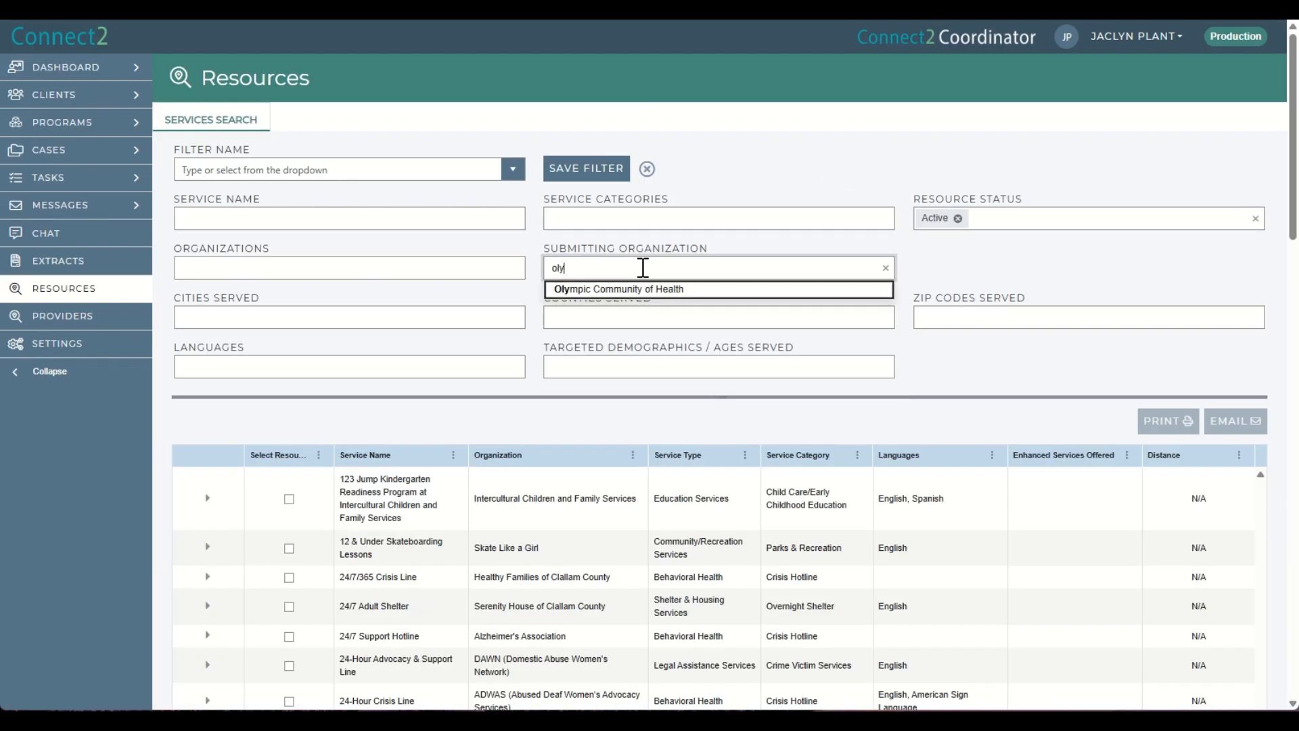
pyautogui.click(625, 289)
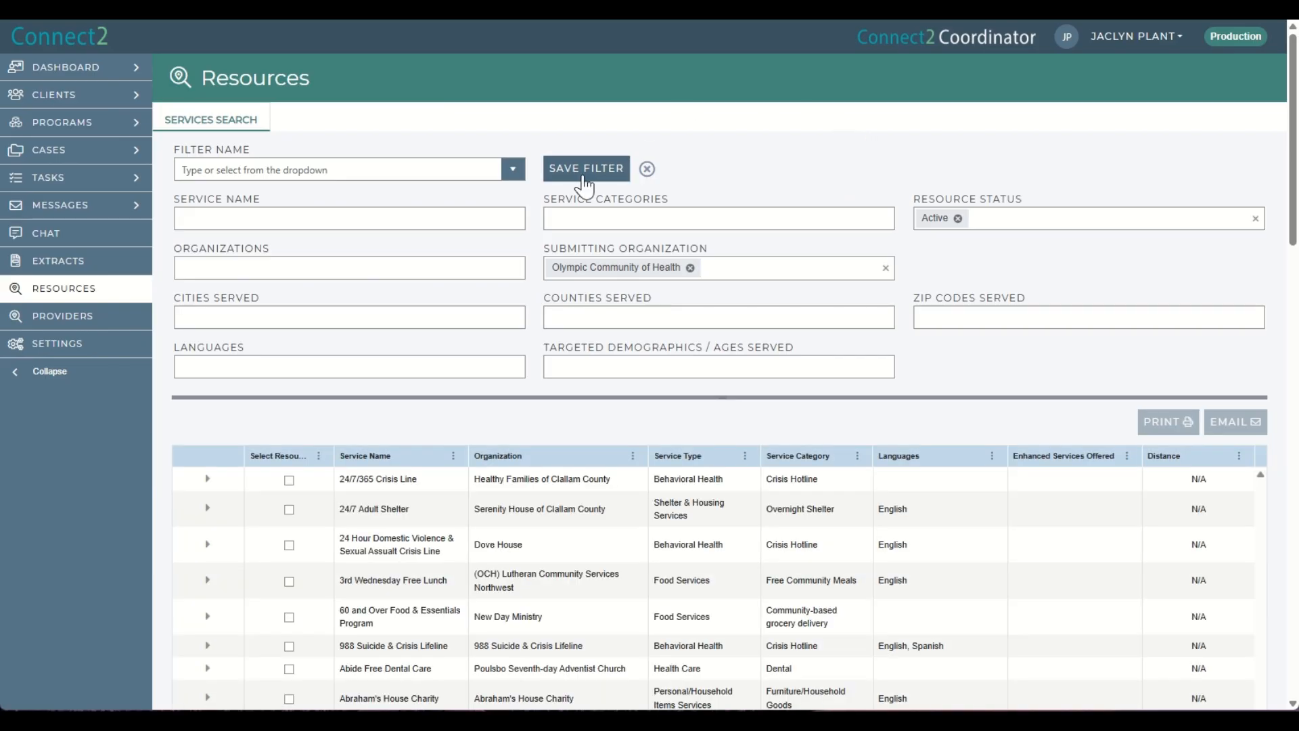
# Save the current search as a filter named OCH Submitted.
pyautogui.click(586, 168)
pyautogui.click(562, 346)
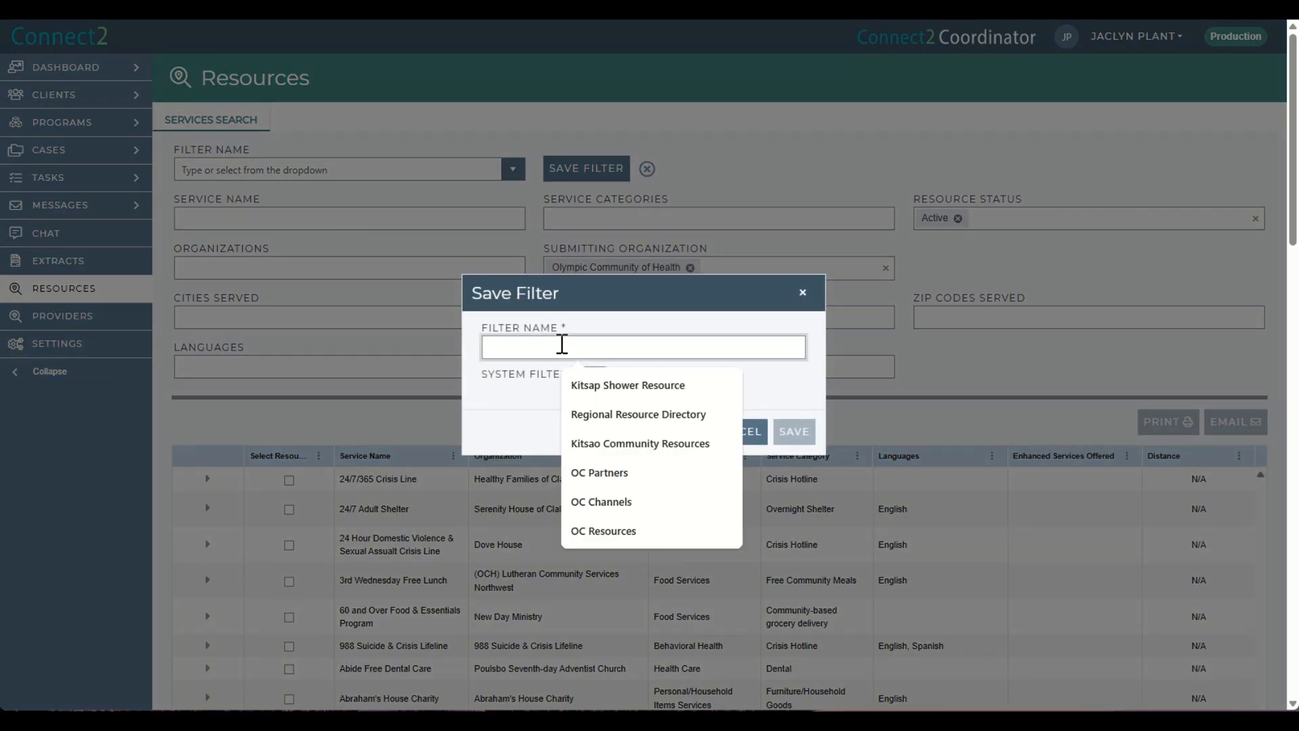
pyautogui.write('OCH Submitted')
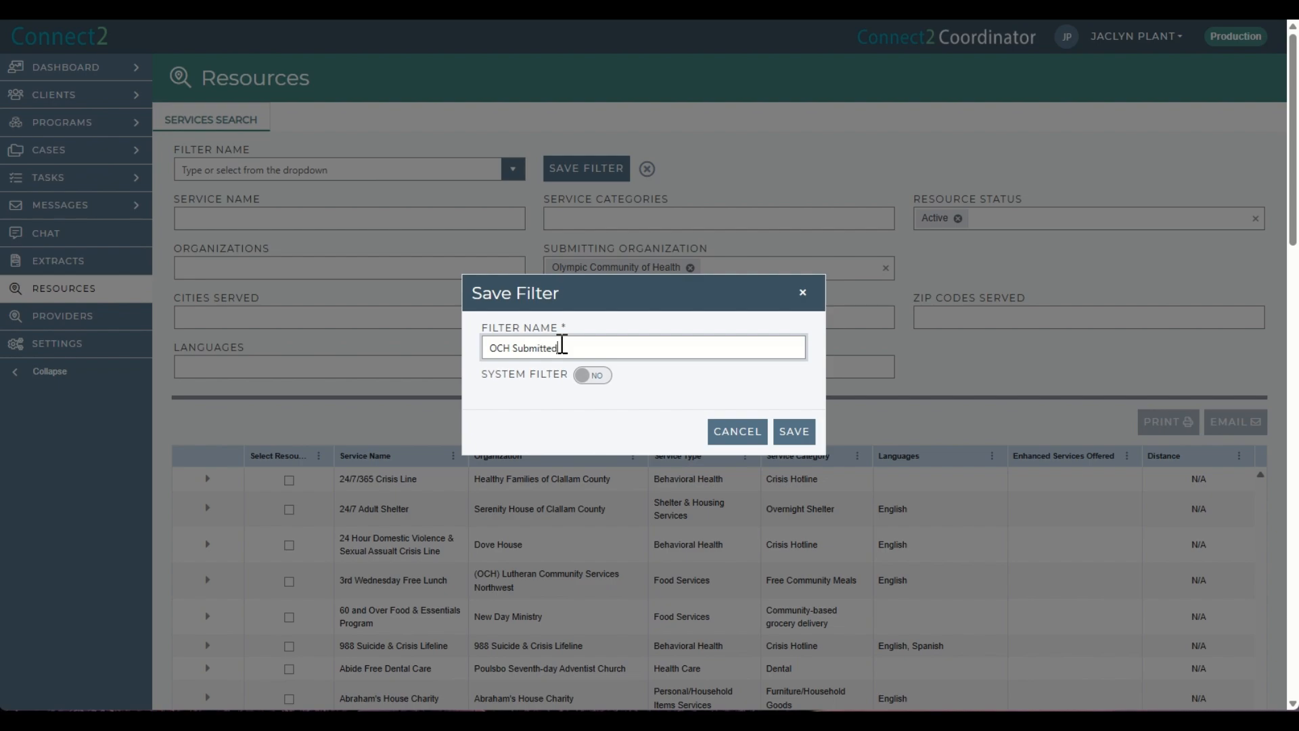
pyautogui.click(791, 432)
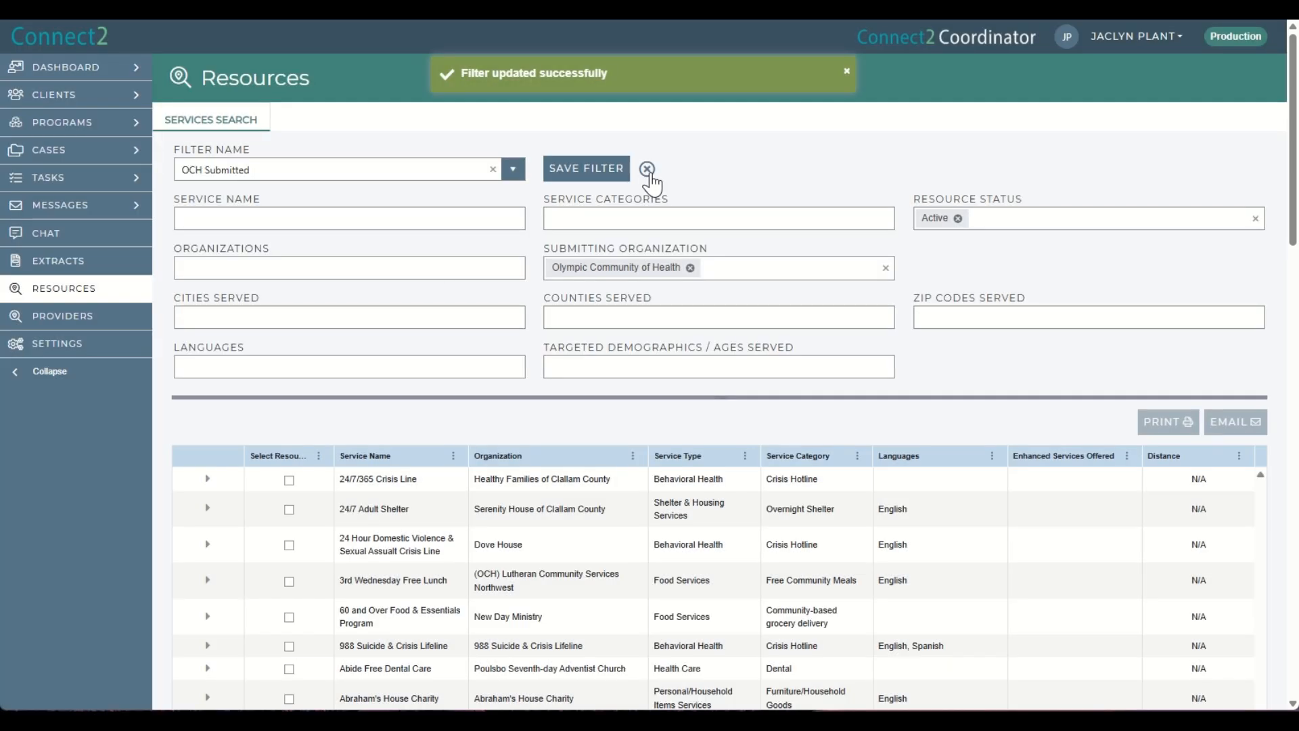
# Clear the search criteria and filter by the organization Peninsula Community Health Services.
pyautogui.click(647, 168)
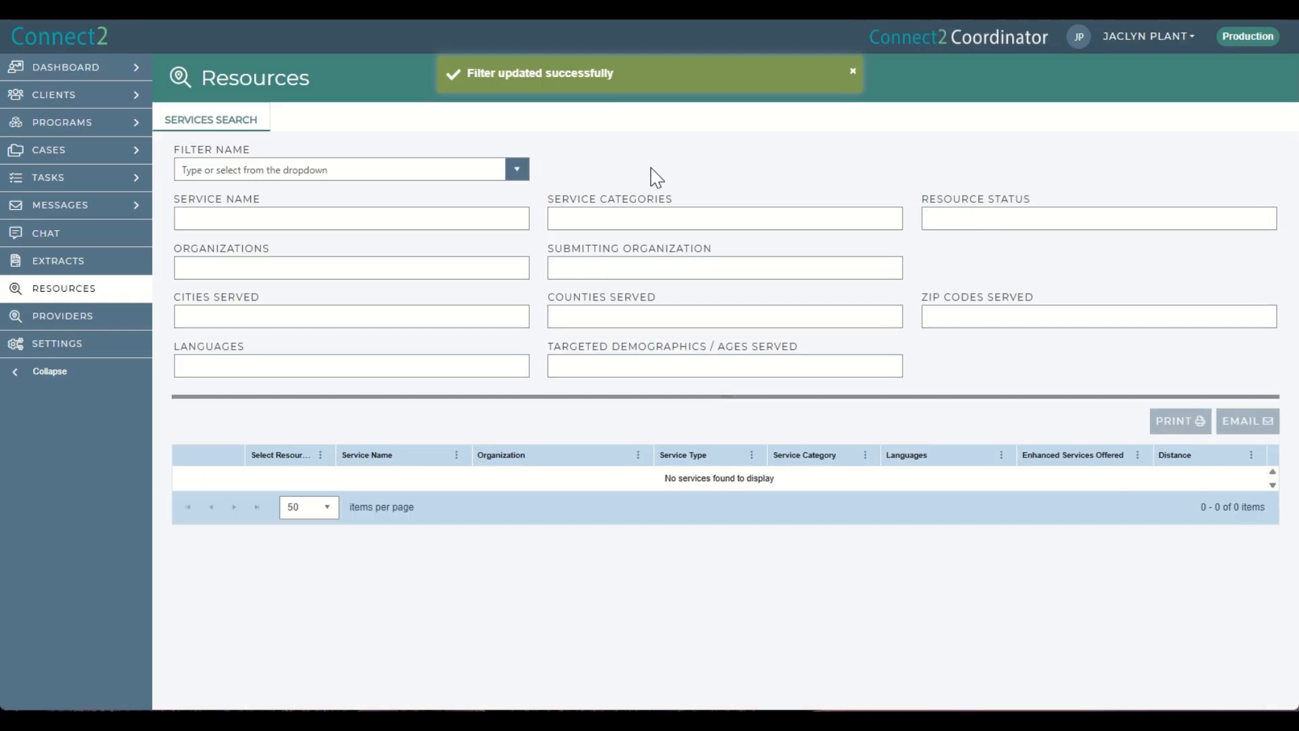
pyautogui.click(414, 264)
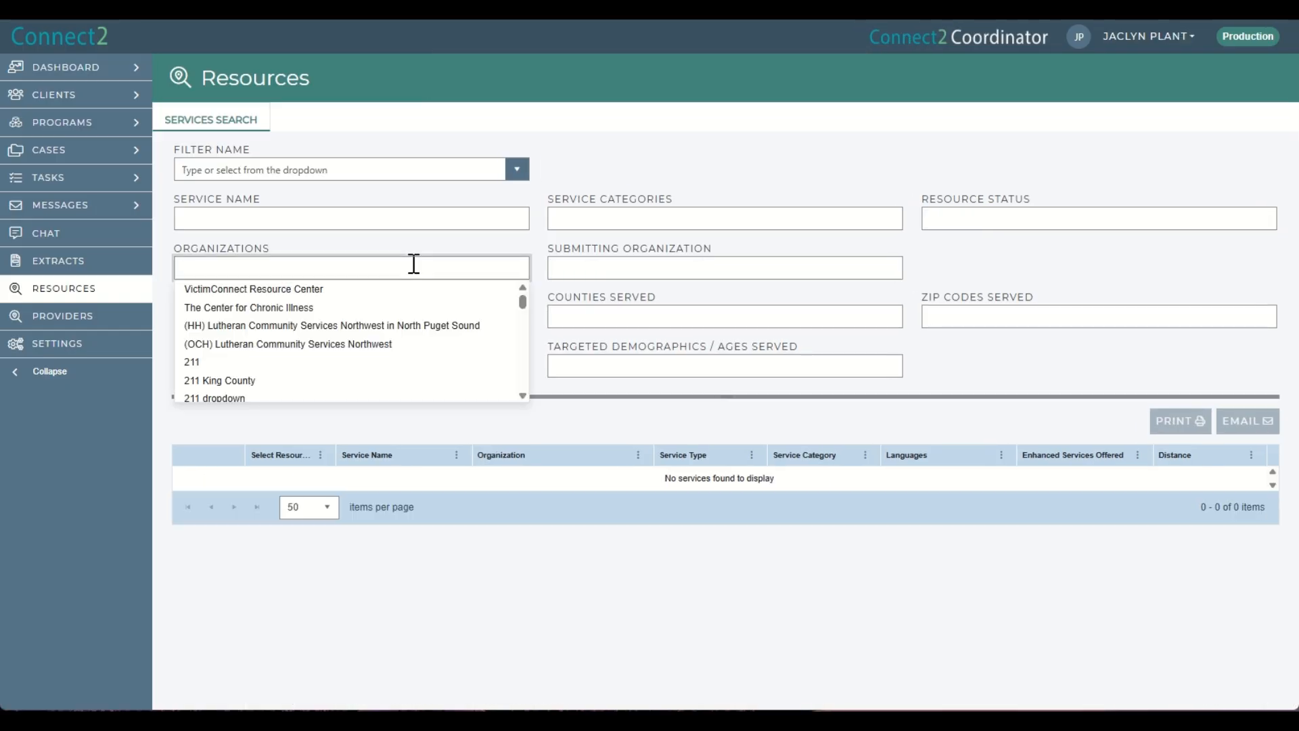
pyautogui.write('peninsula')
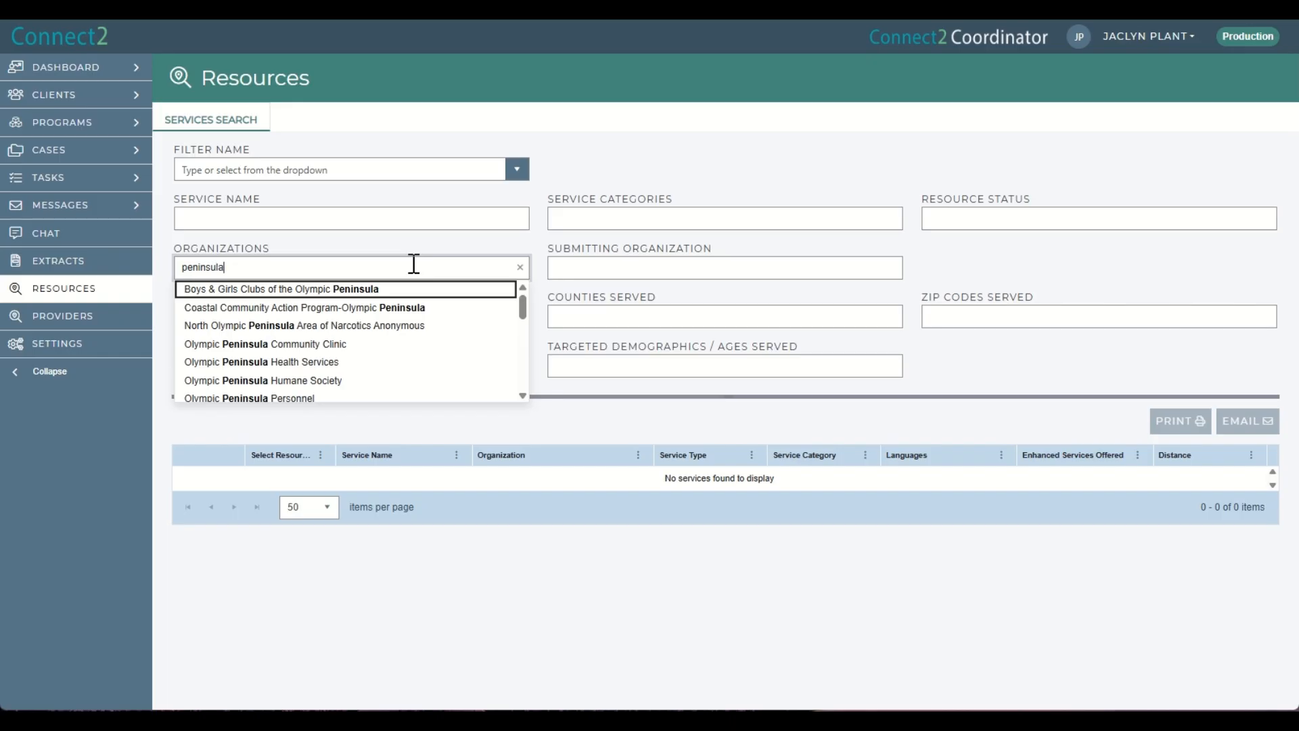
pyautogui.write(' comm')
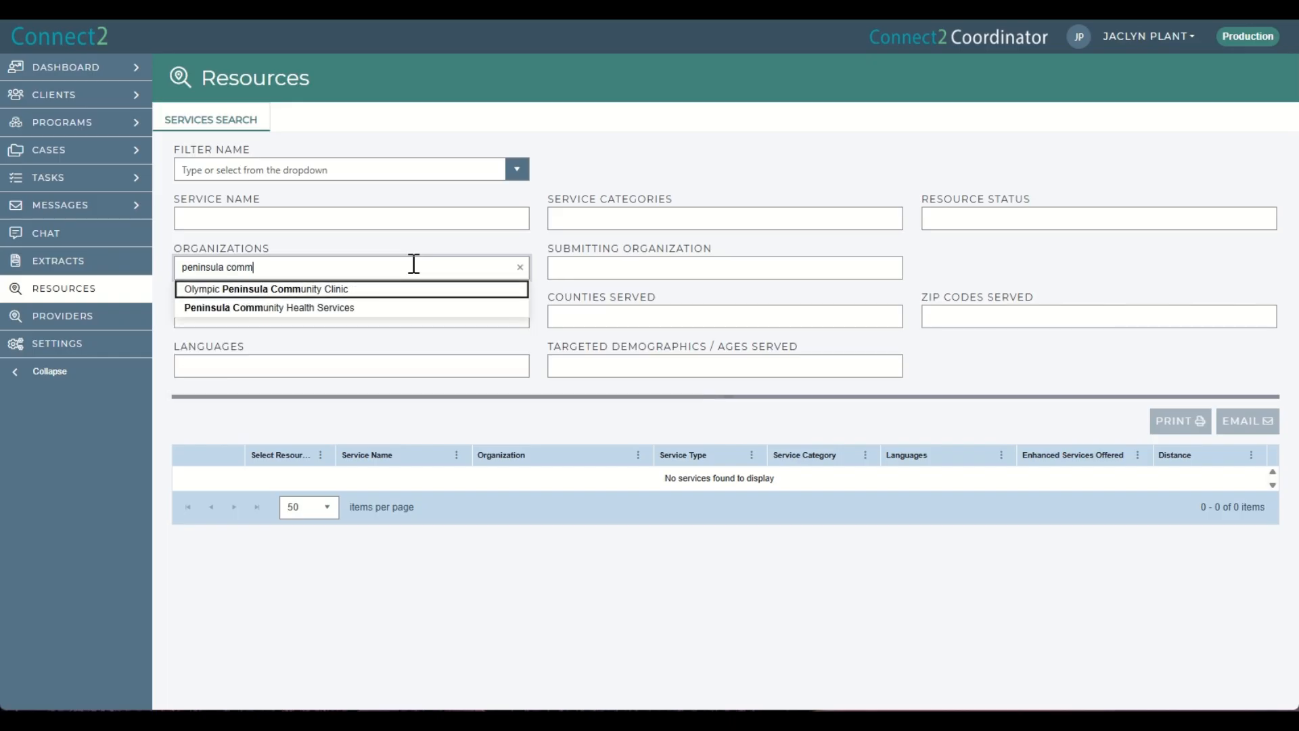
pyautogui.click(322, 308)
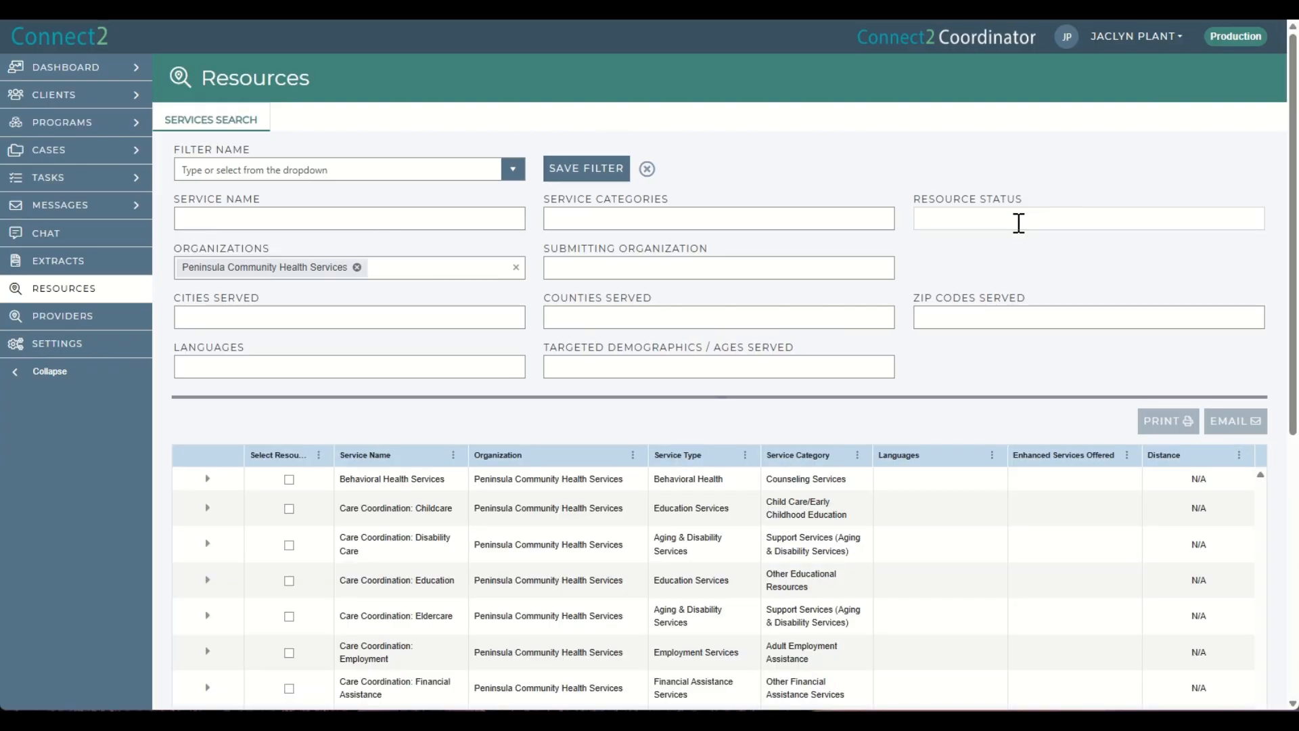
# Add Active as the resource status and Olympic Community of Health as the submitting organization.
pyautogui.click(1014, 218)
pyautogui.click(937, 238)
pyautogui.click(726, 265)
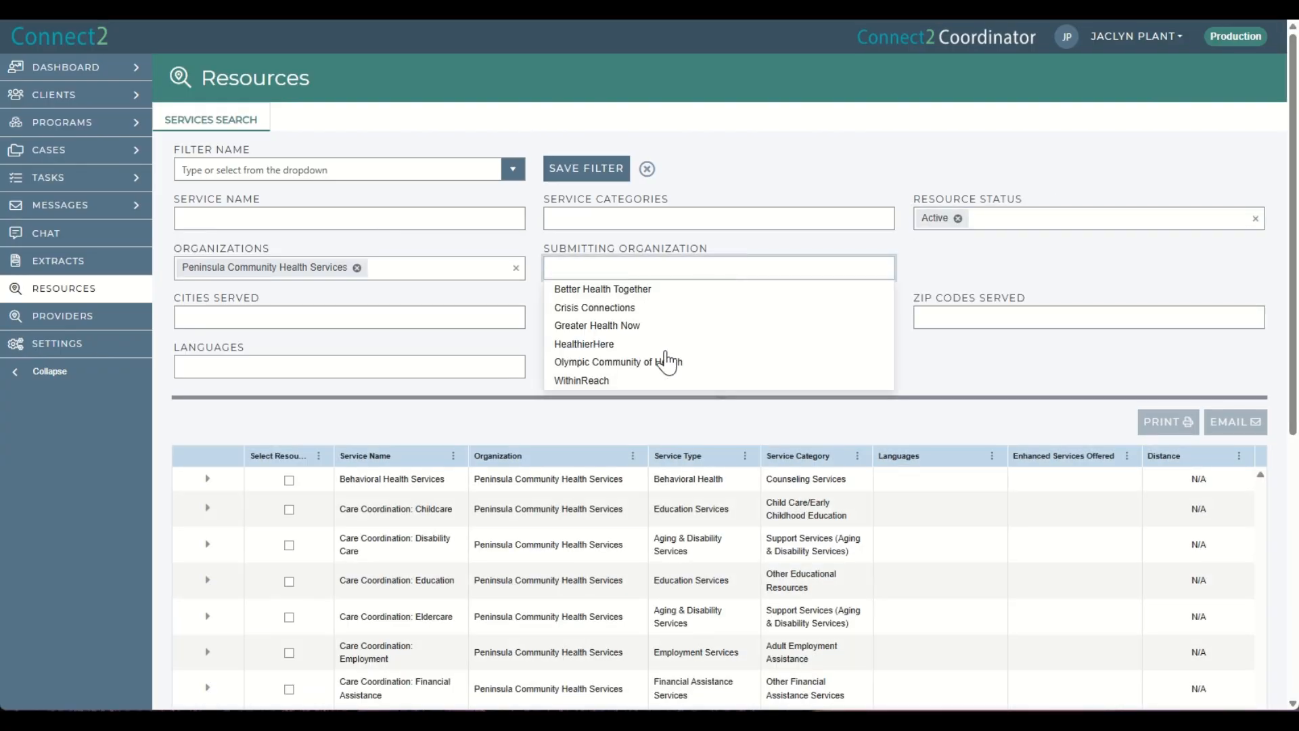
pyautogui.click(667, 361)
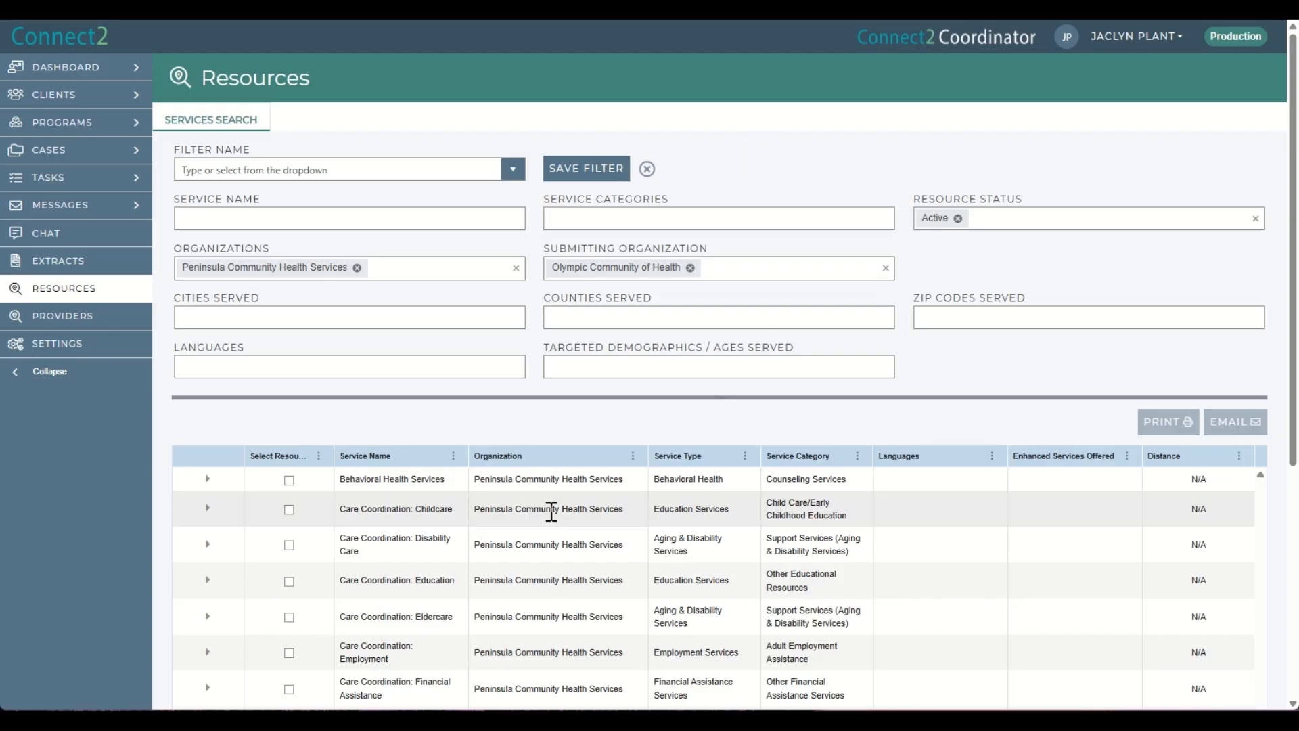
# Save the search as a filter named PCHS Resources.
pyautogui.click(586, 168)
pyautogui.click(521, 348)
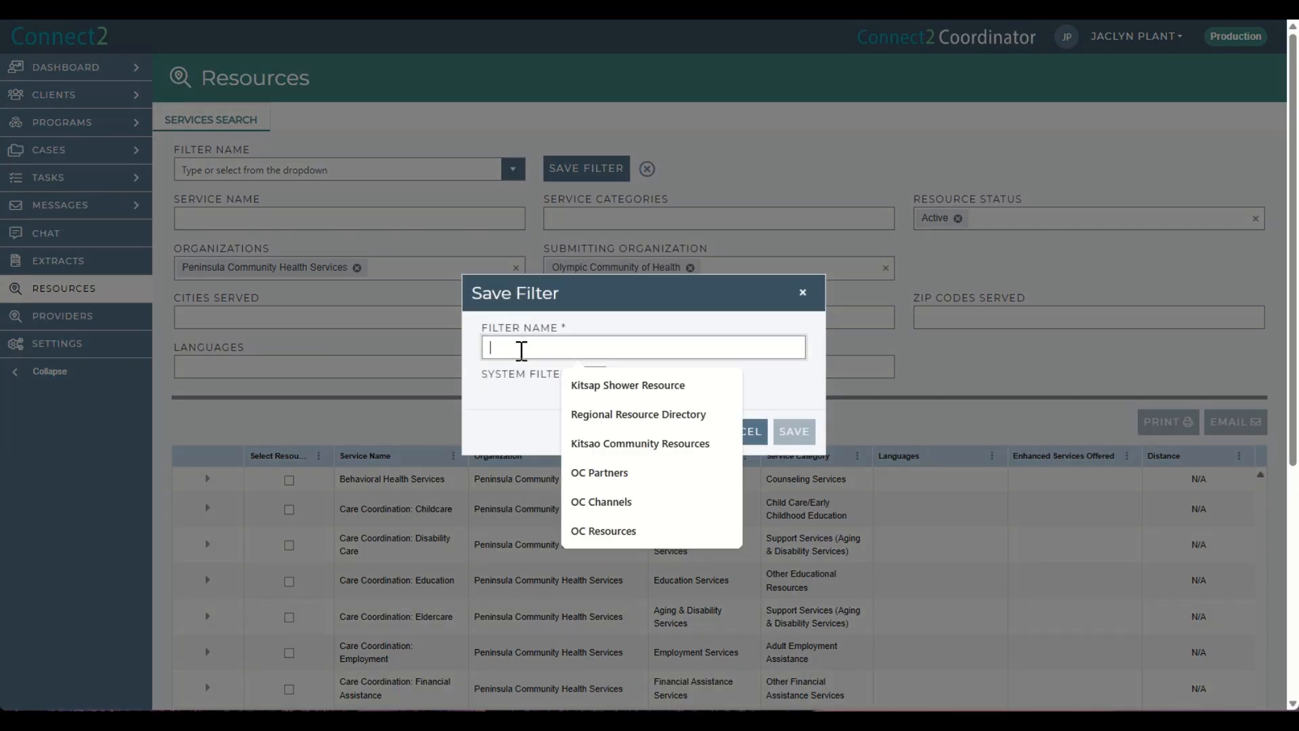
pyautogui.write('PCHS Services')
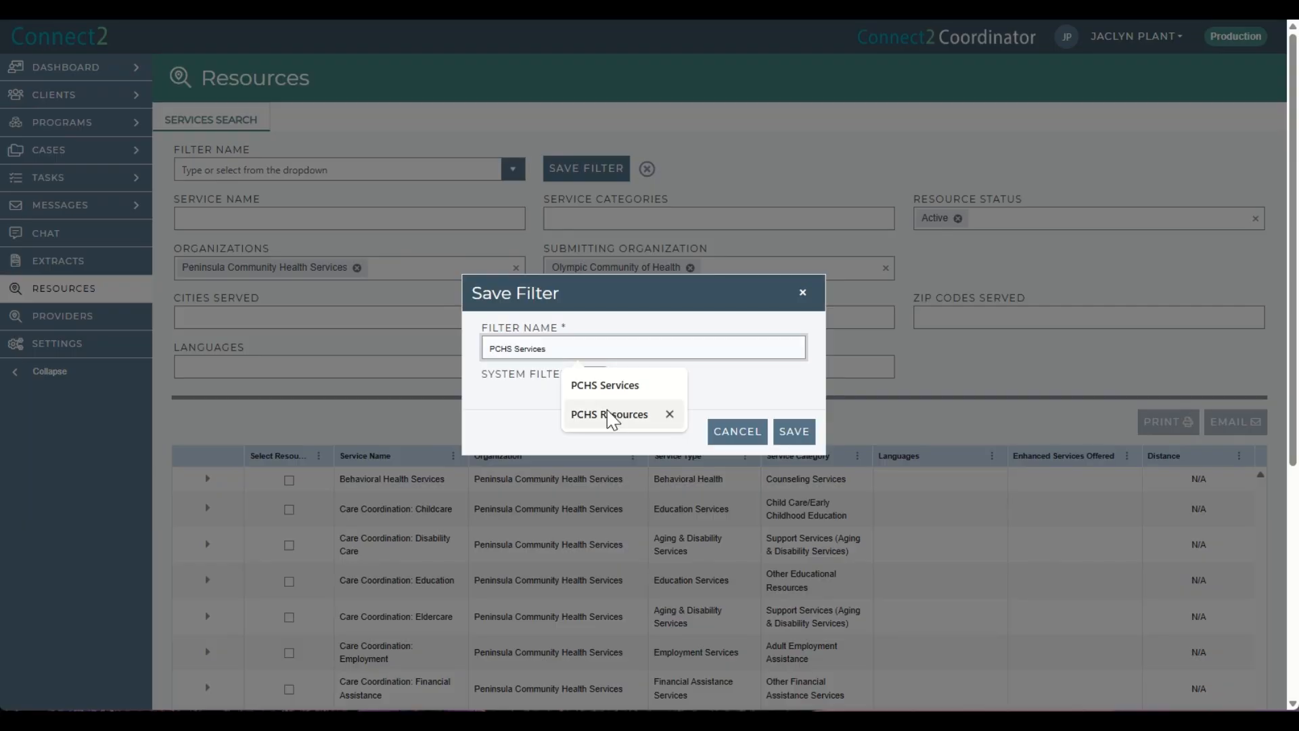
pyautogui.click(608, 414)
pyautogui.click(808, 434)
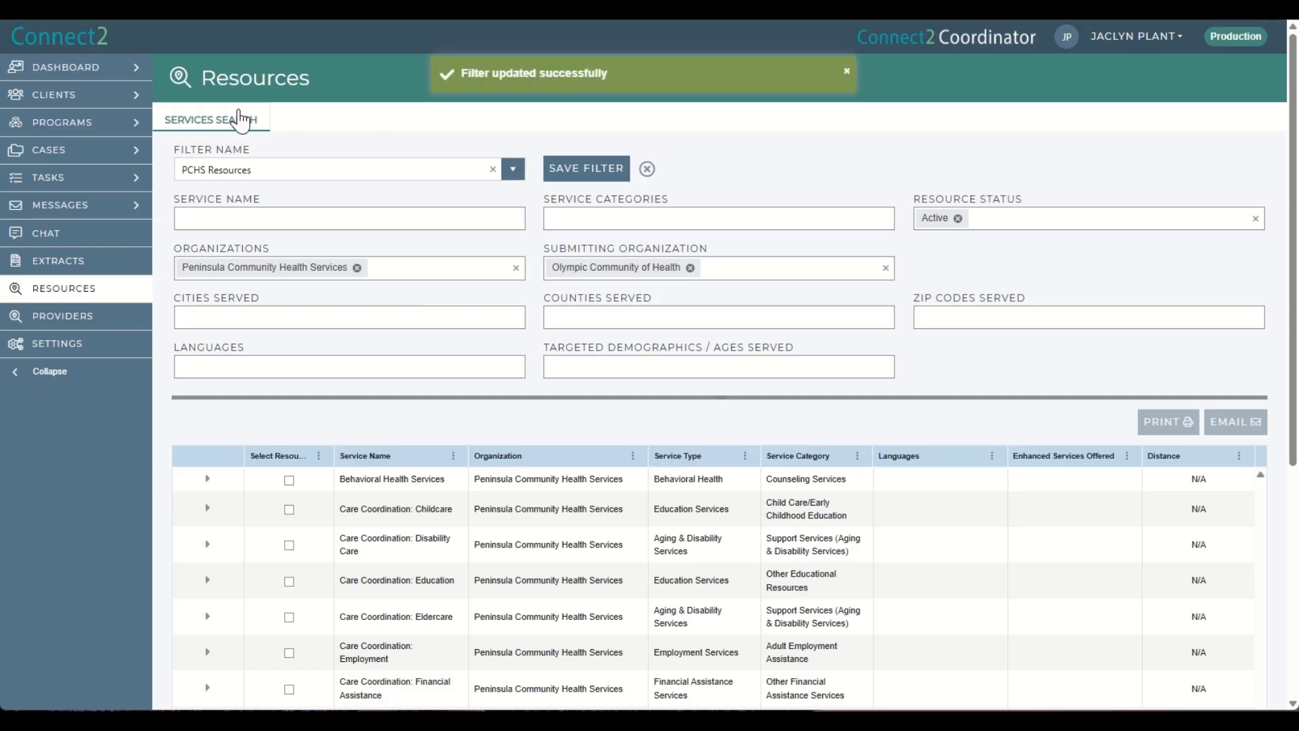
# Open the saved filter list to review the private filters.
pyautogui.click(513, 170)
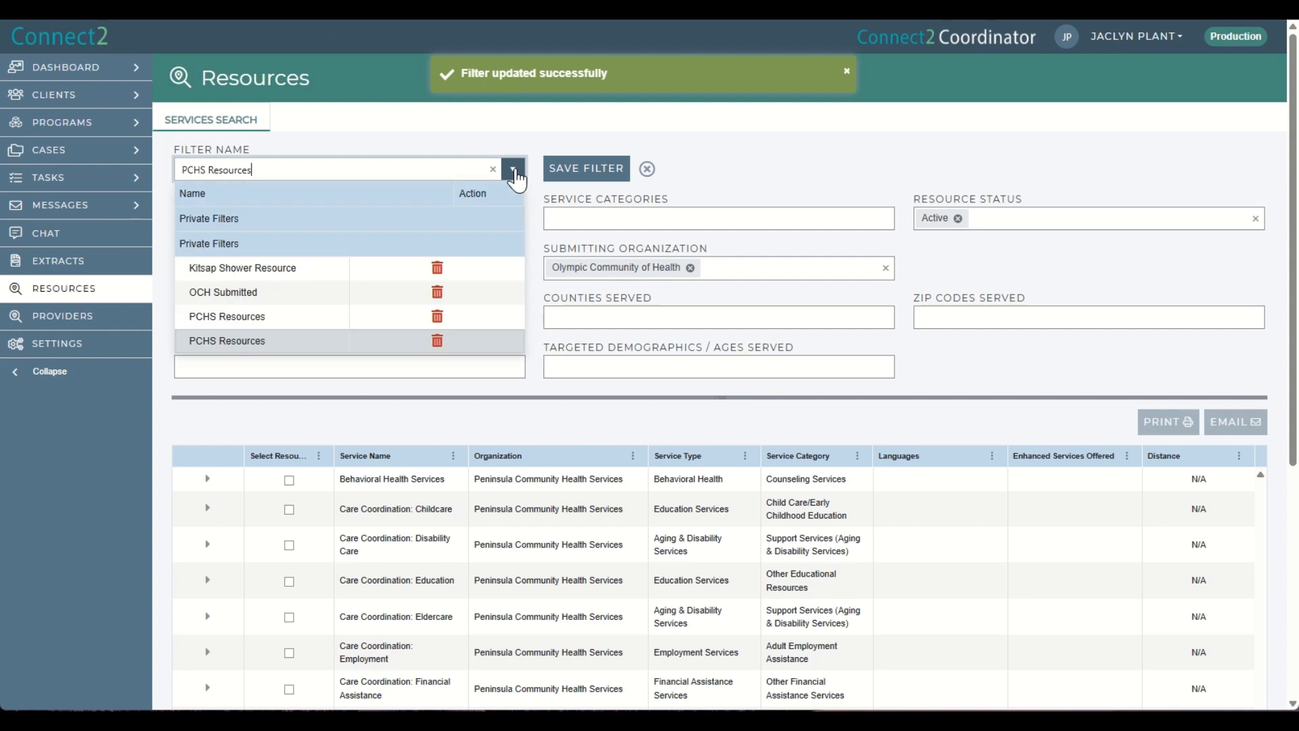
pyautogui.click(329, 119)
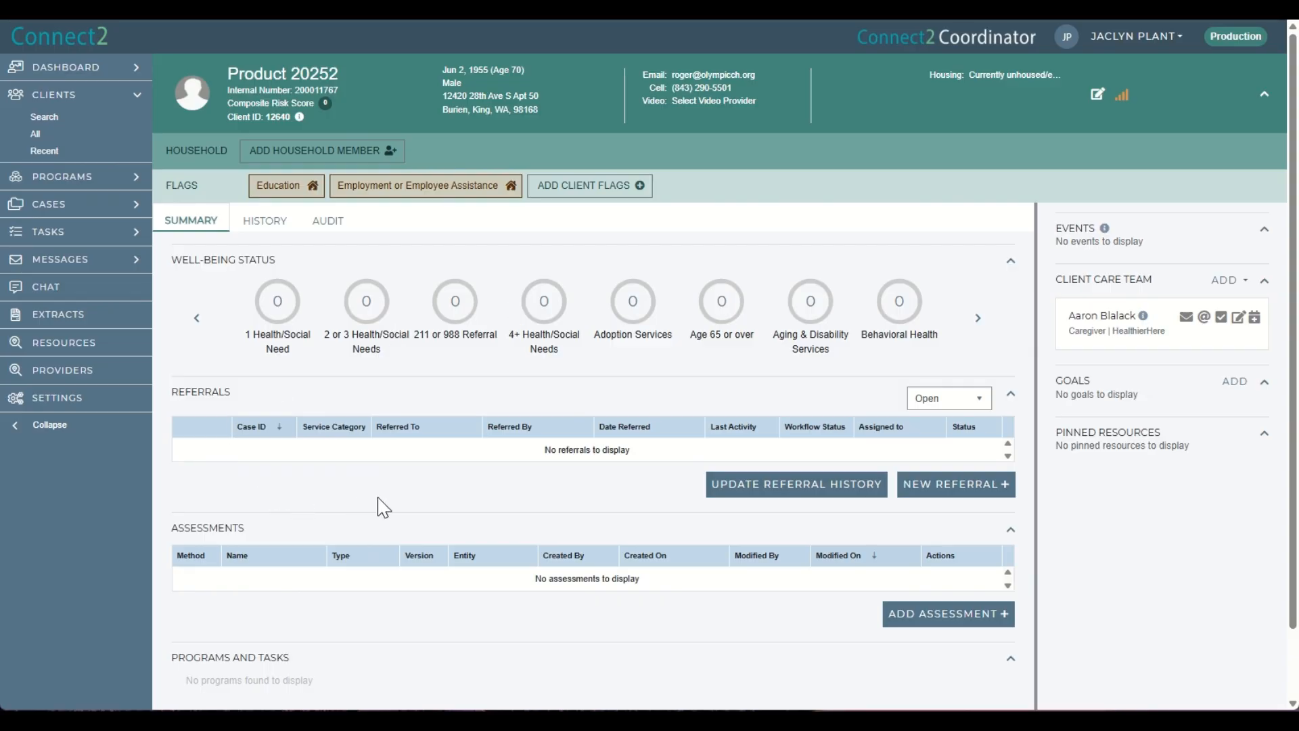
# Start a new referral for the client that searches for services.
pyautogui.scroll(-2, 379, 504)
pyautogui.scroll(2, 336, 481)
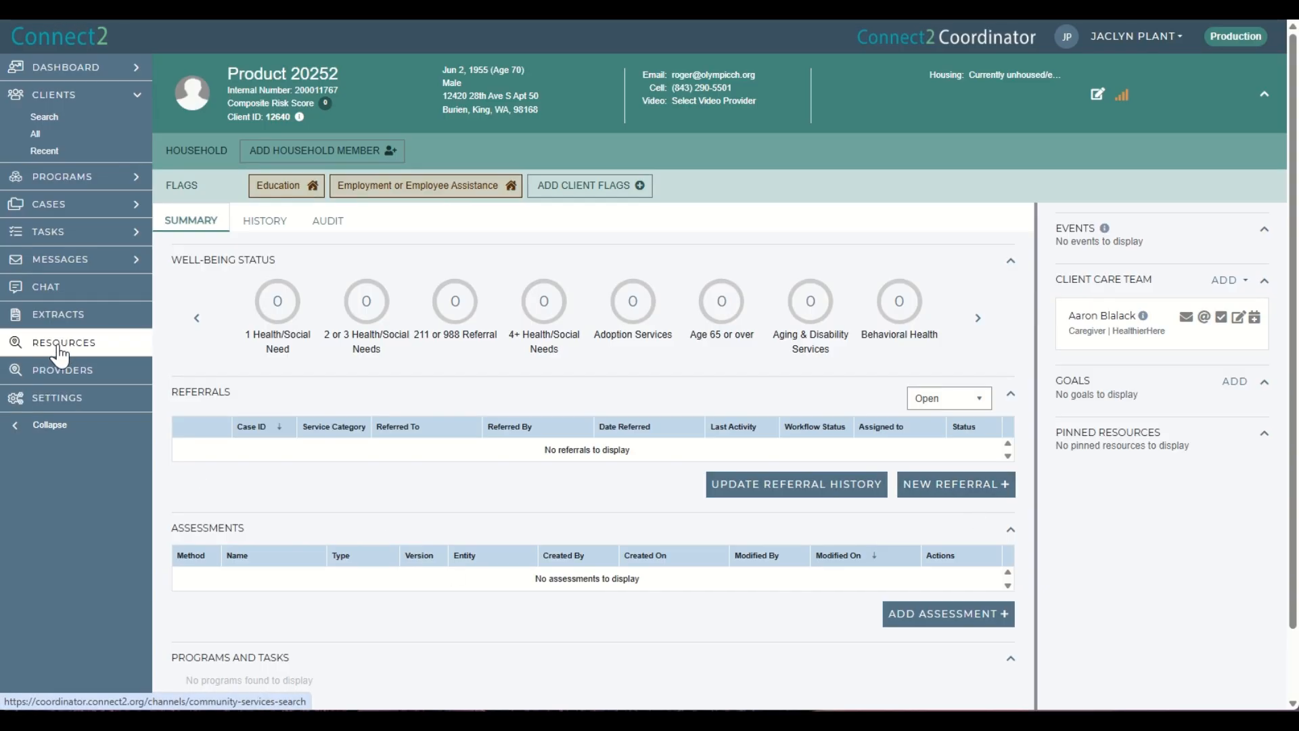
pyautogui.click(972, 489)
pyautogui.click(600, 353)
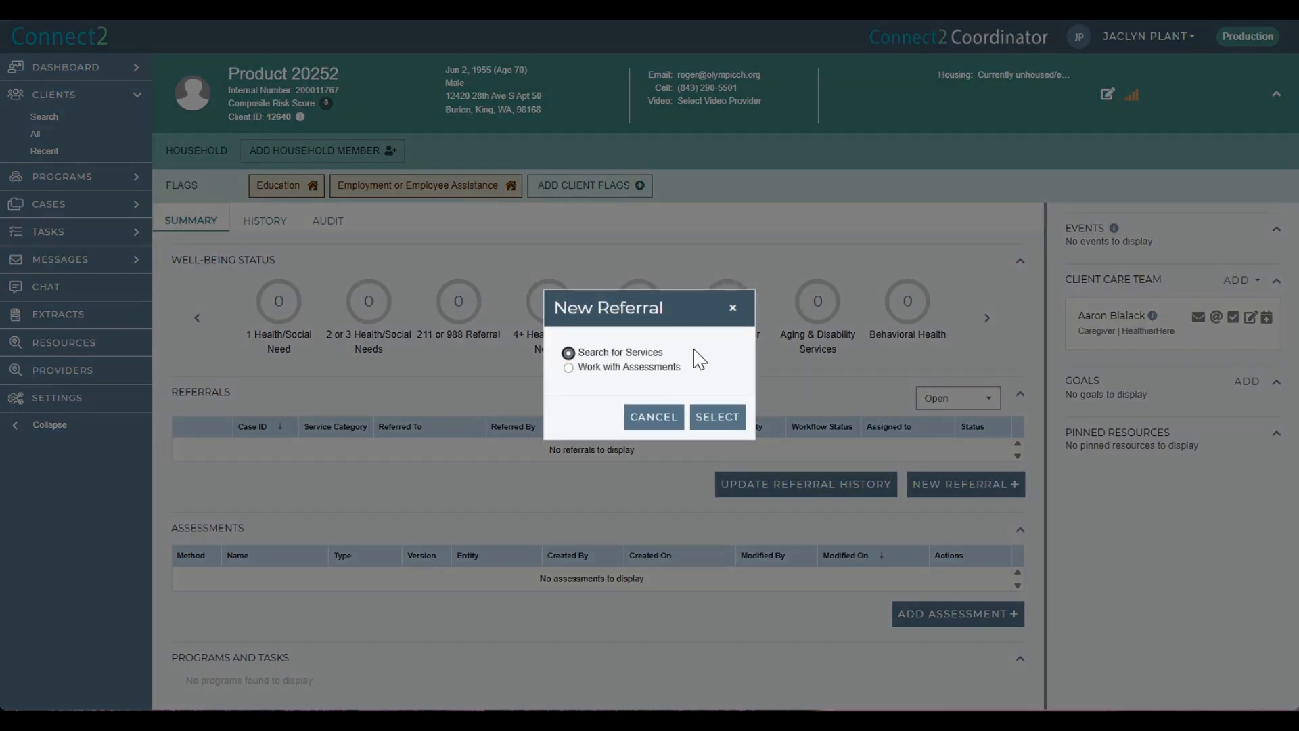
pyautogui.click(717, 416)
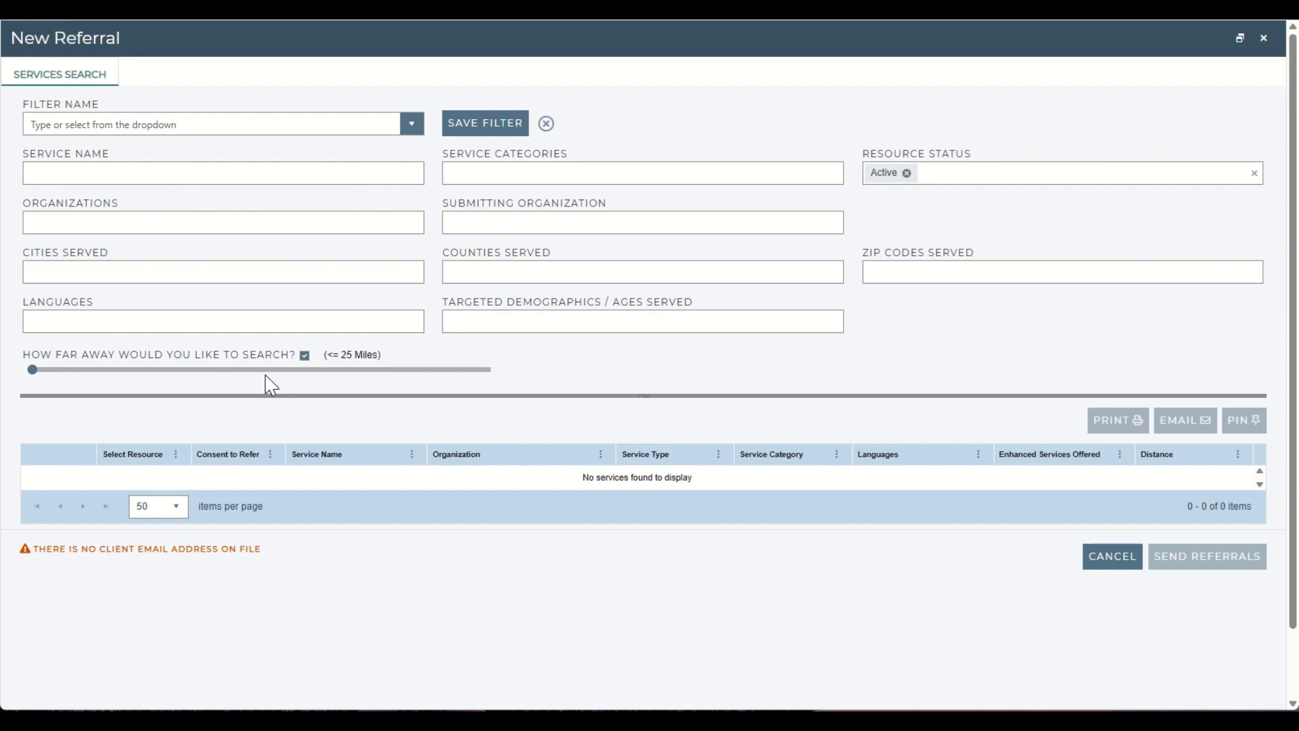
# Turn off the distance limit for the referral's service search.
pyautogui.click(305, 356)
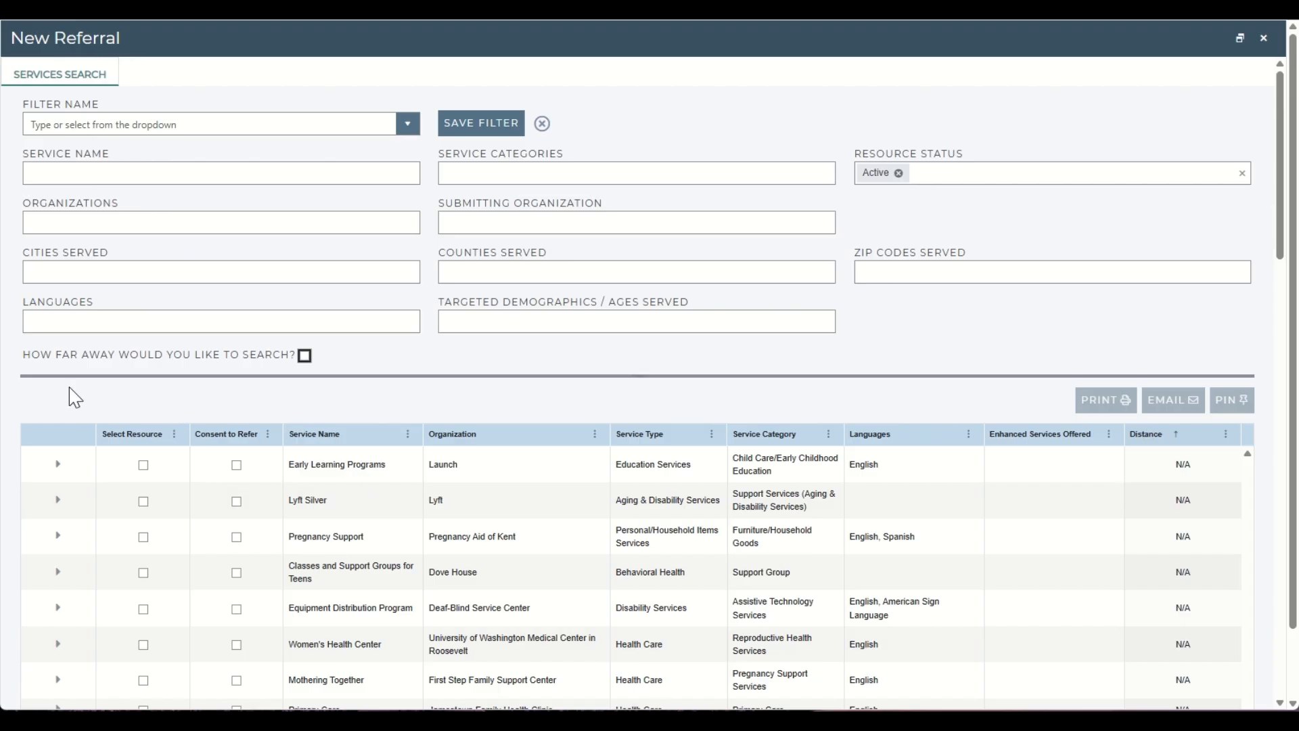
pyautogui.scroll(-1, 77, 397)
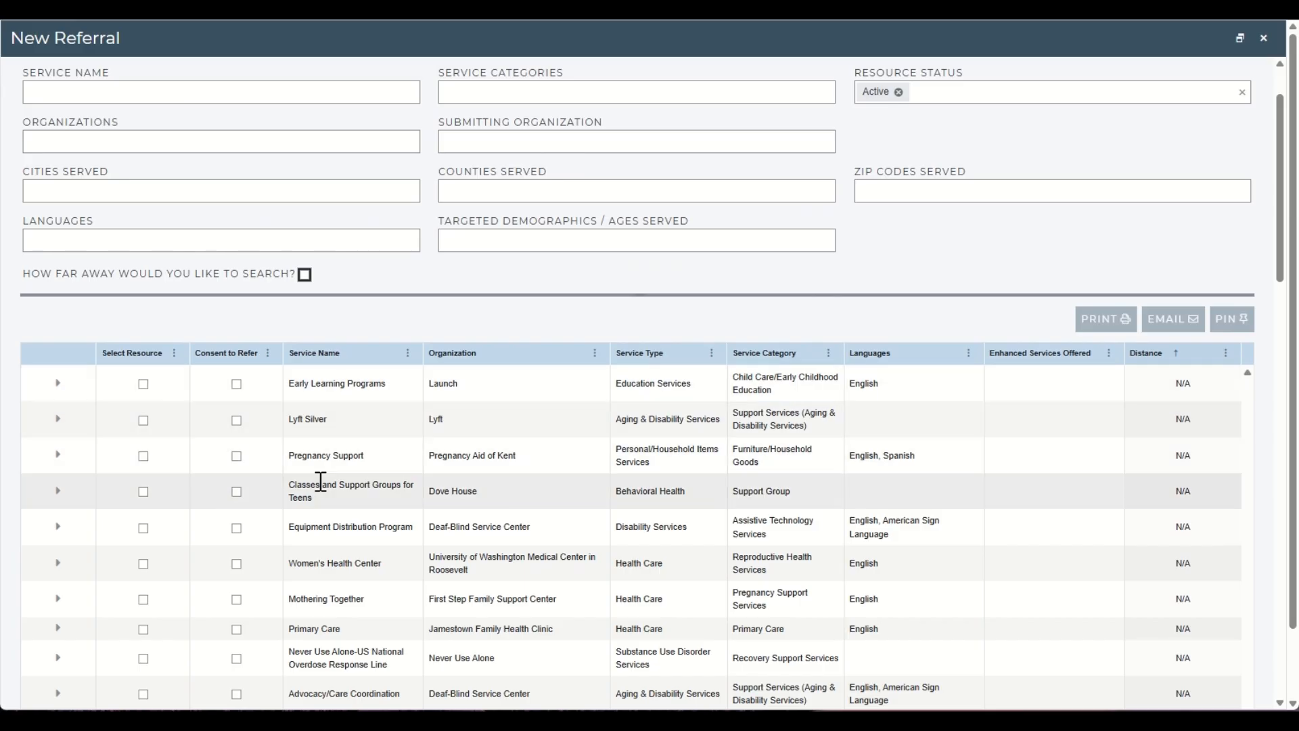
pyautogui.scroll(1, 323, 380)
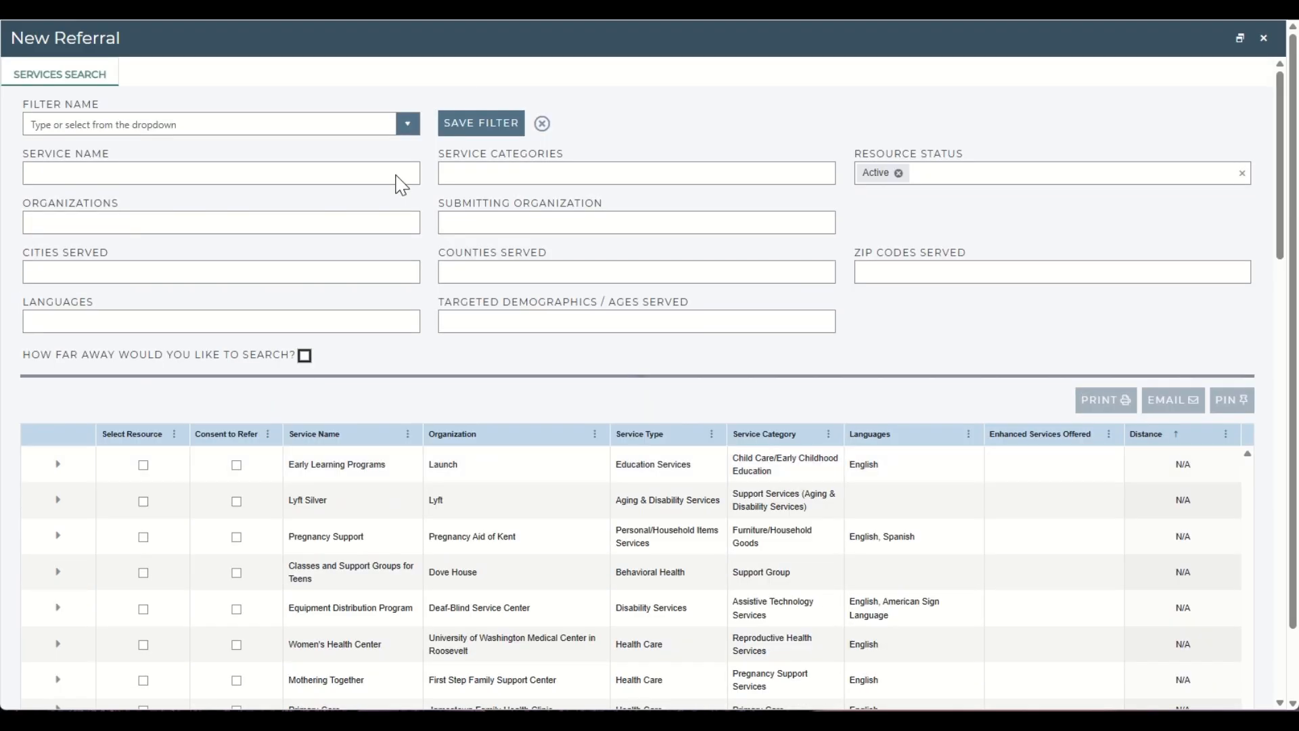
# Load the saved Kitsap Shower Resource filter and select the Fresh Start Shower Program result.
pyautogui.click(406, 125)
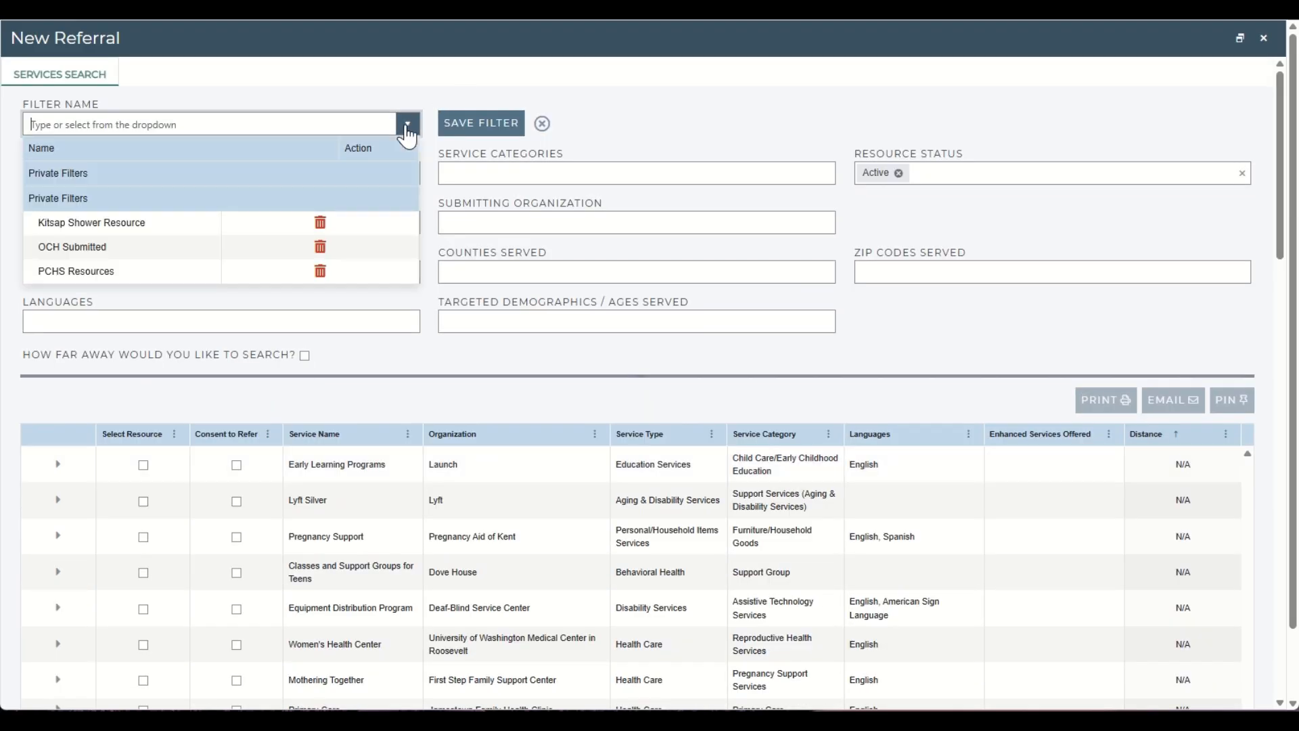
pyautogui.click(114, 221)
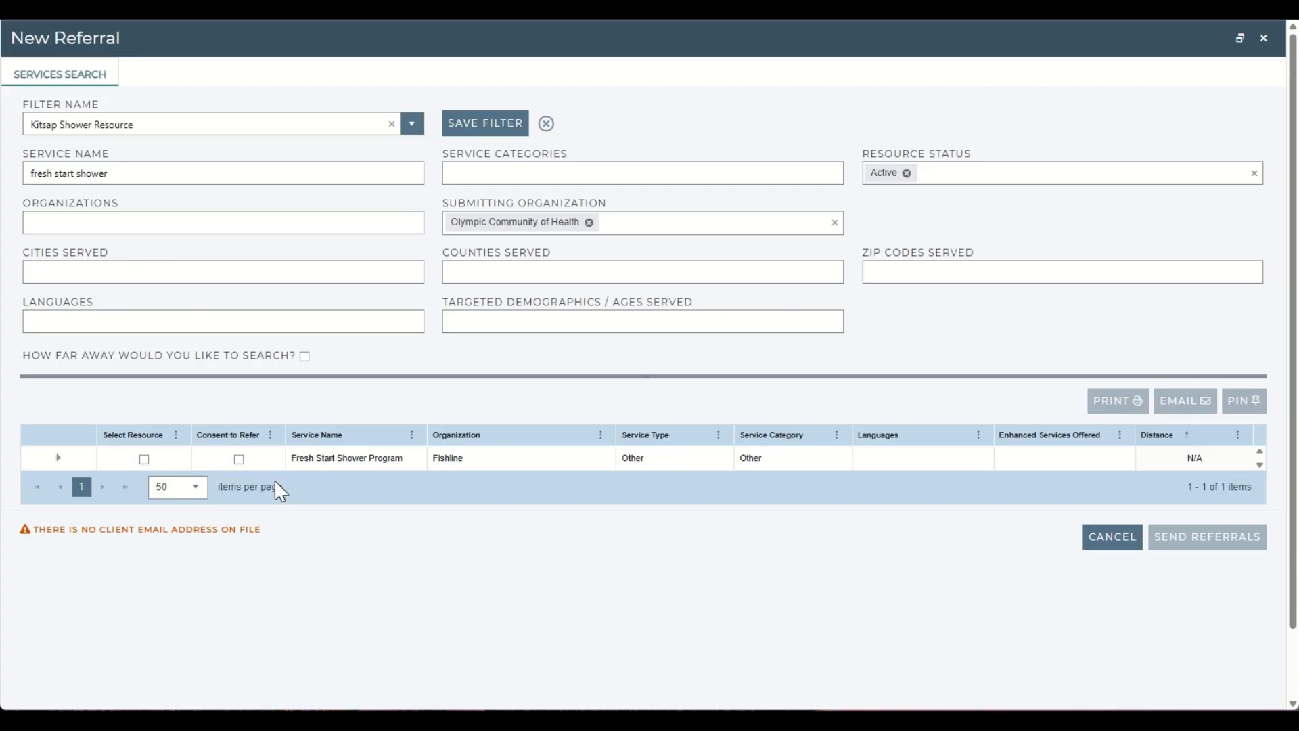
pyautogui.click(144, 459)
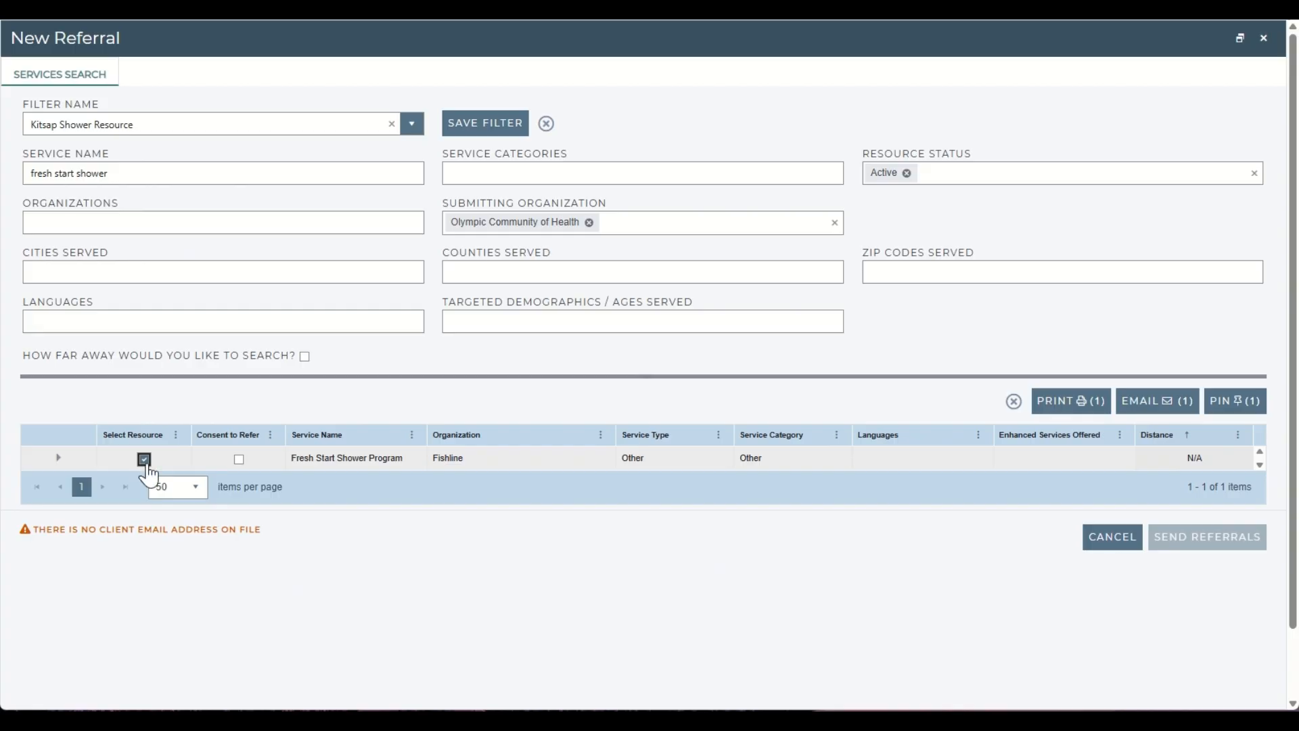
# Open the print dialog for the selected resource and cancel it.
pyautogui.click(1071, 404)
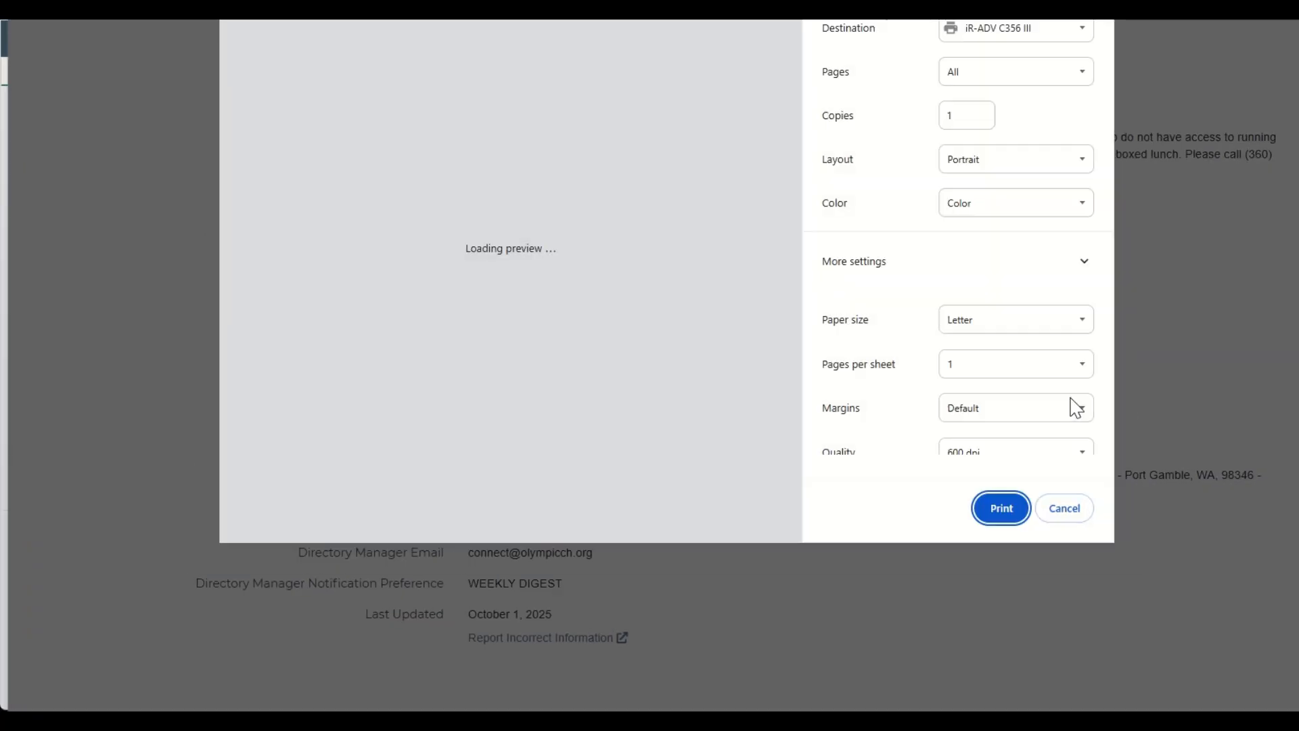
pyautogui.click(1068, 512)
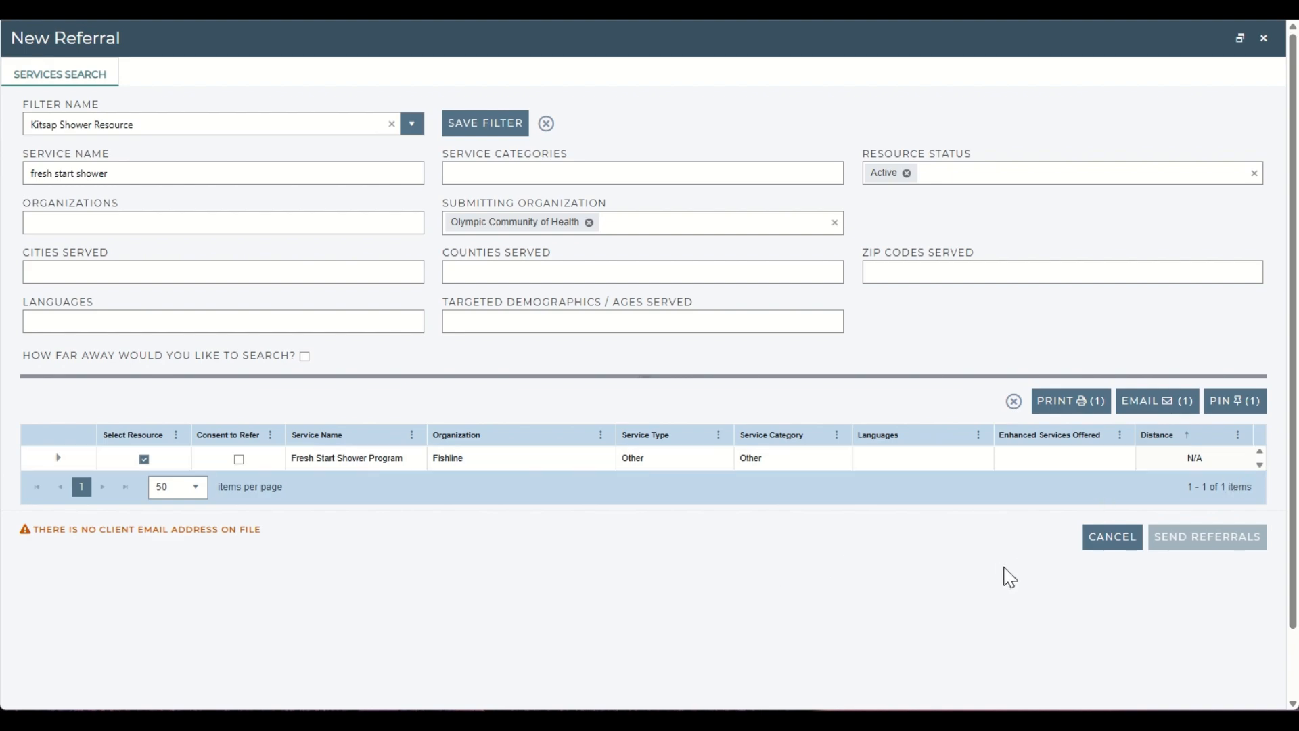
# Pin the selected program to the client and close the referral window without sending referrals.
pyautogui.click(1234, 410)
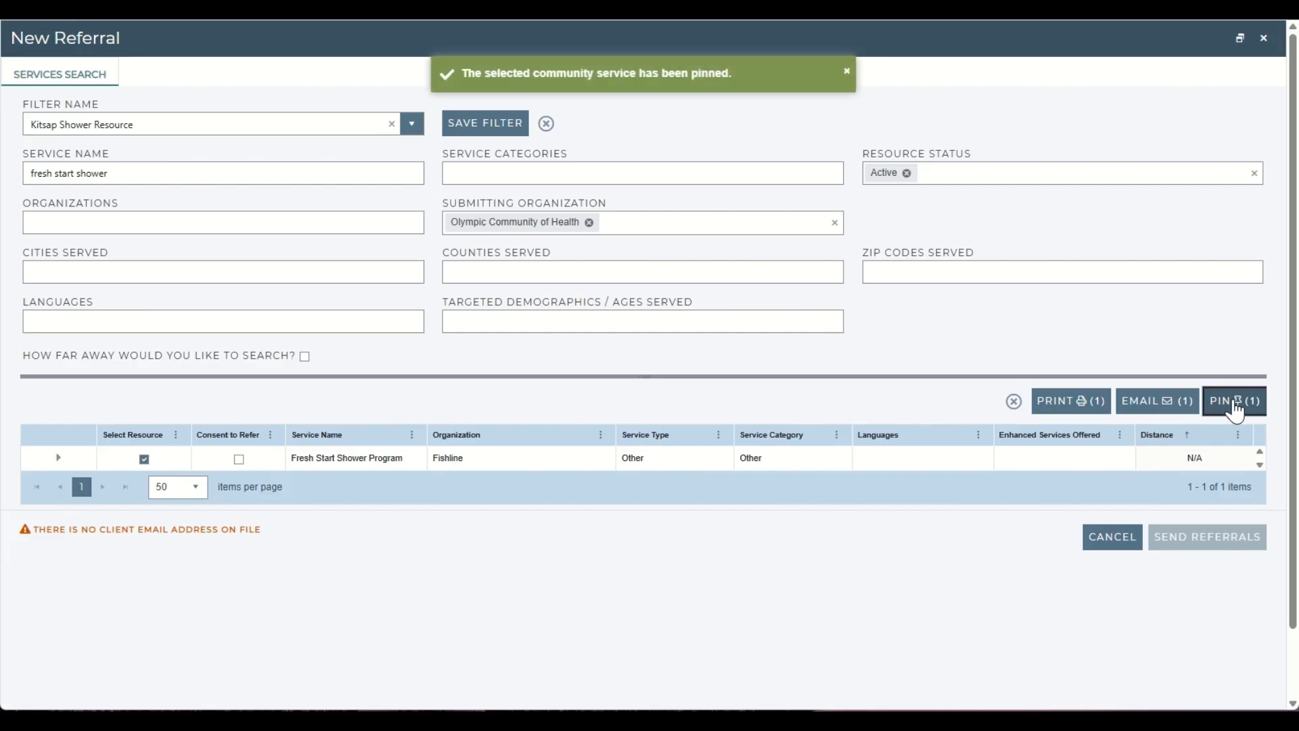
pyautogui.click(1263, 39)
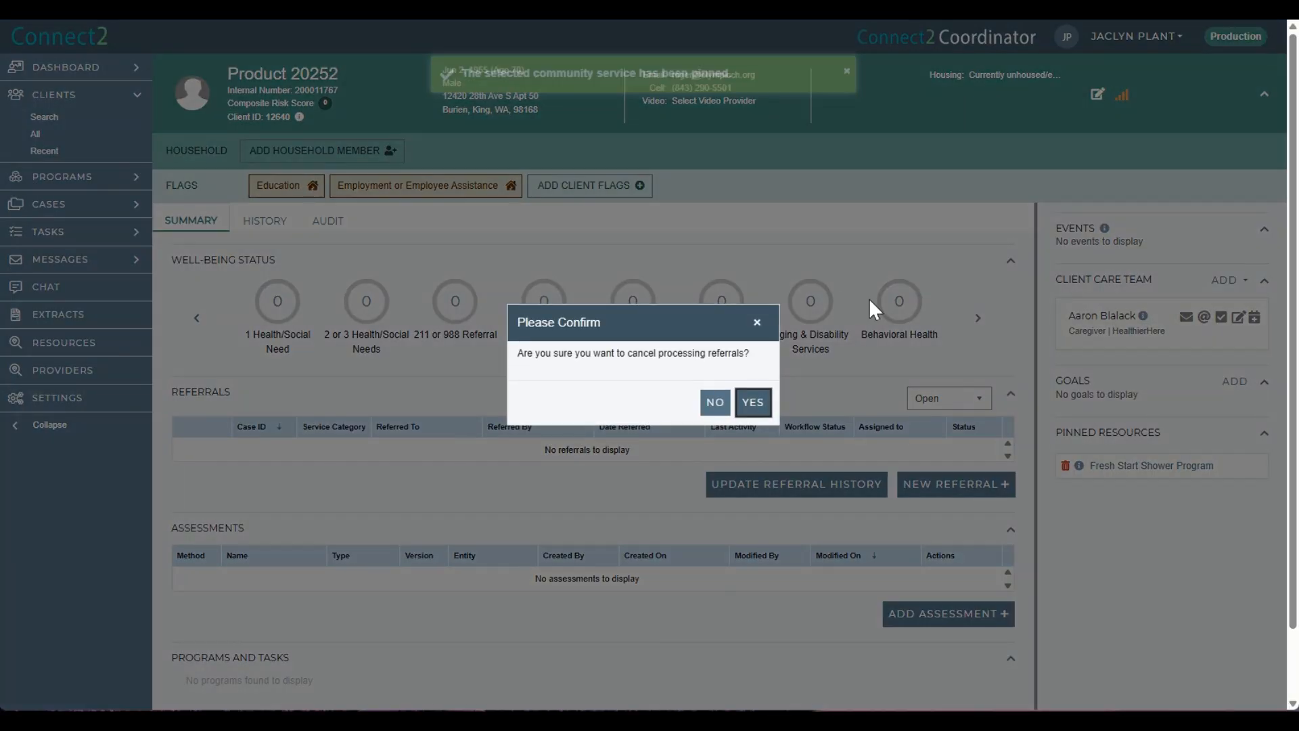
pyautogui.click(752, 401)
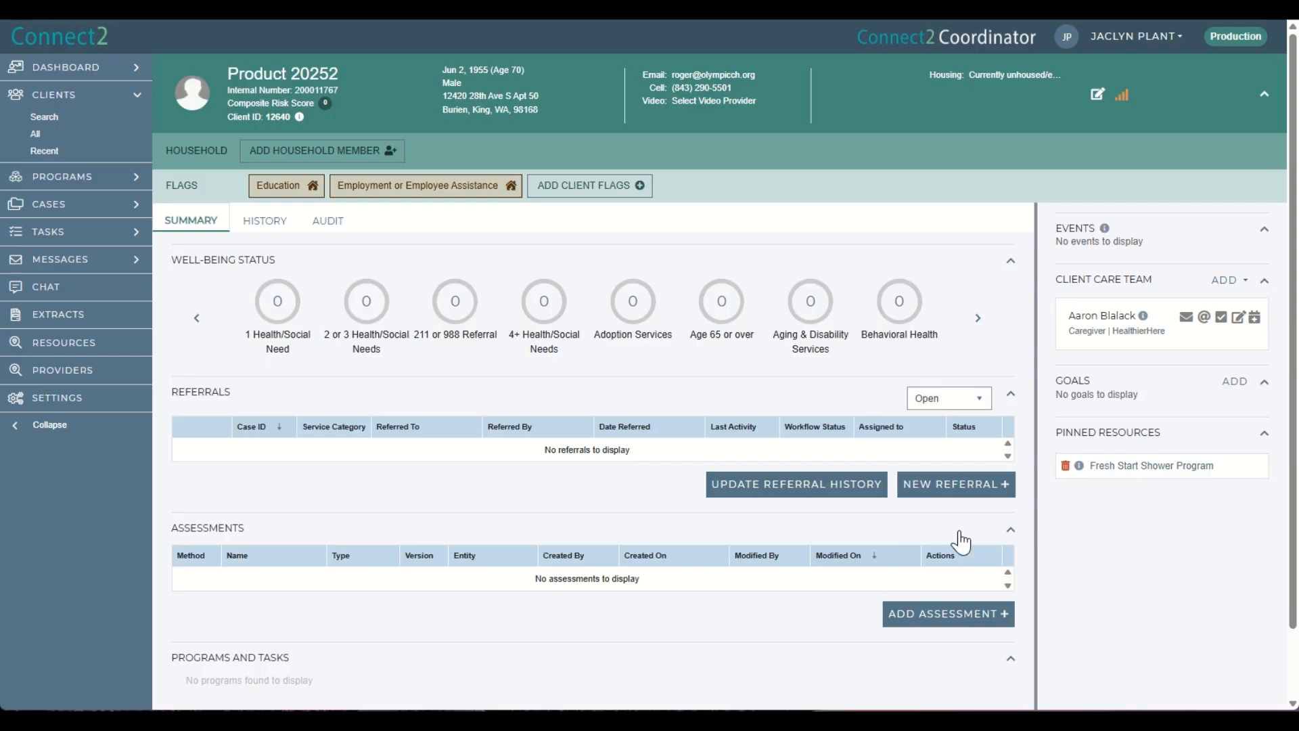
# Start another service-search referral and load the saved PCHS Resources filter.
pyautogui.click(960, 484)
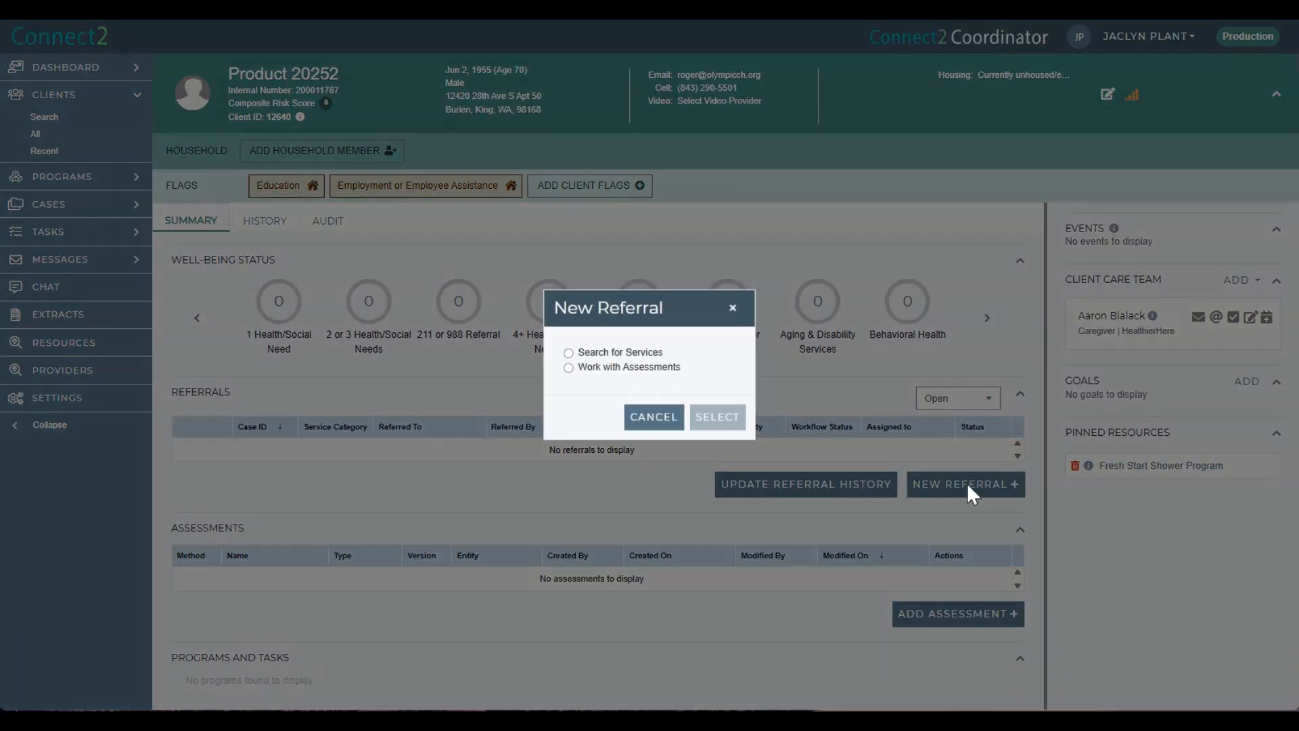
pyautogui.click(583, 352)
pyautogui.click(717, 417)
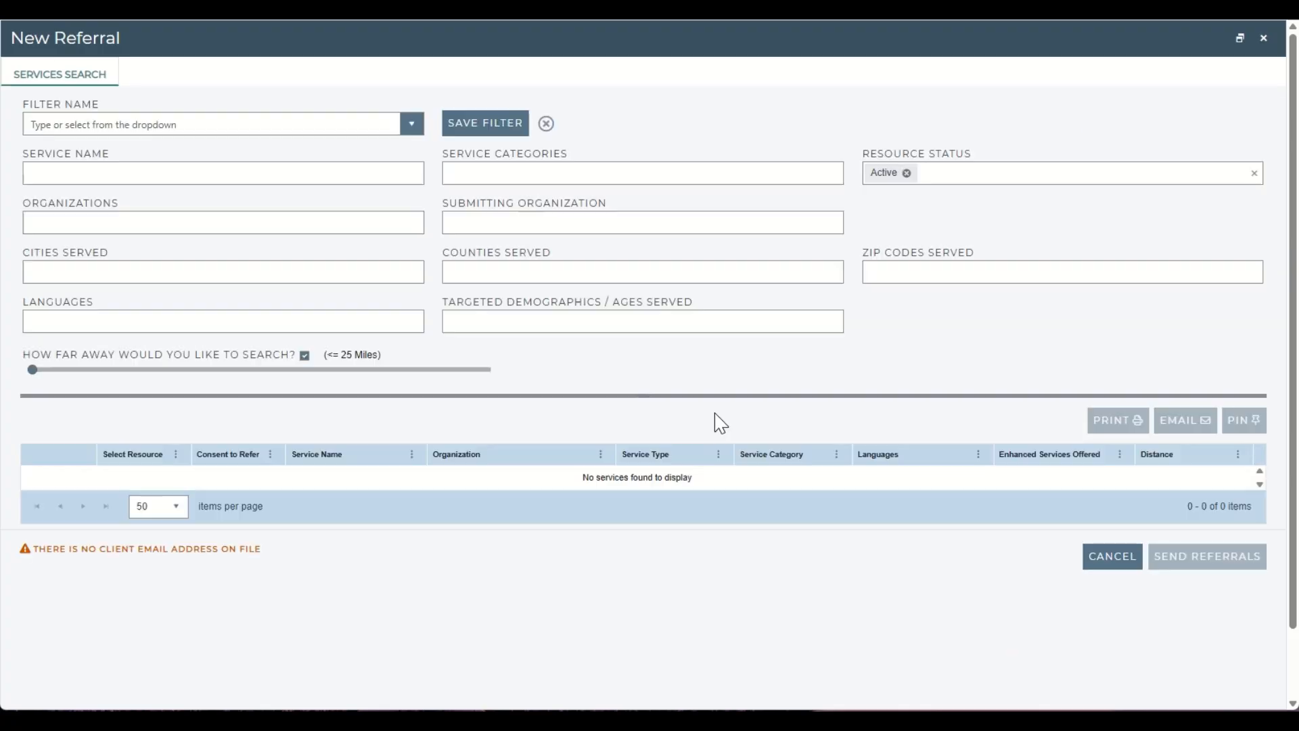
pyautogui.click(411, 124)
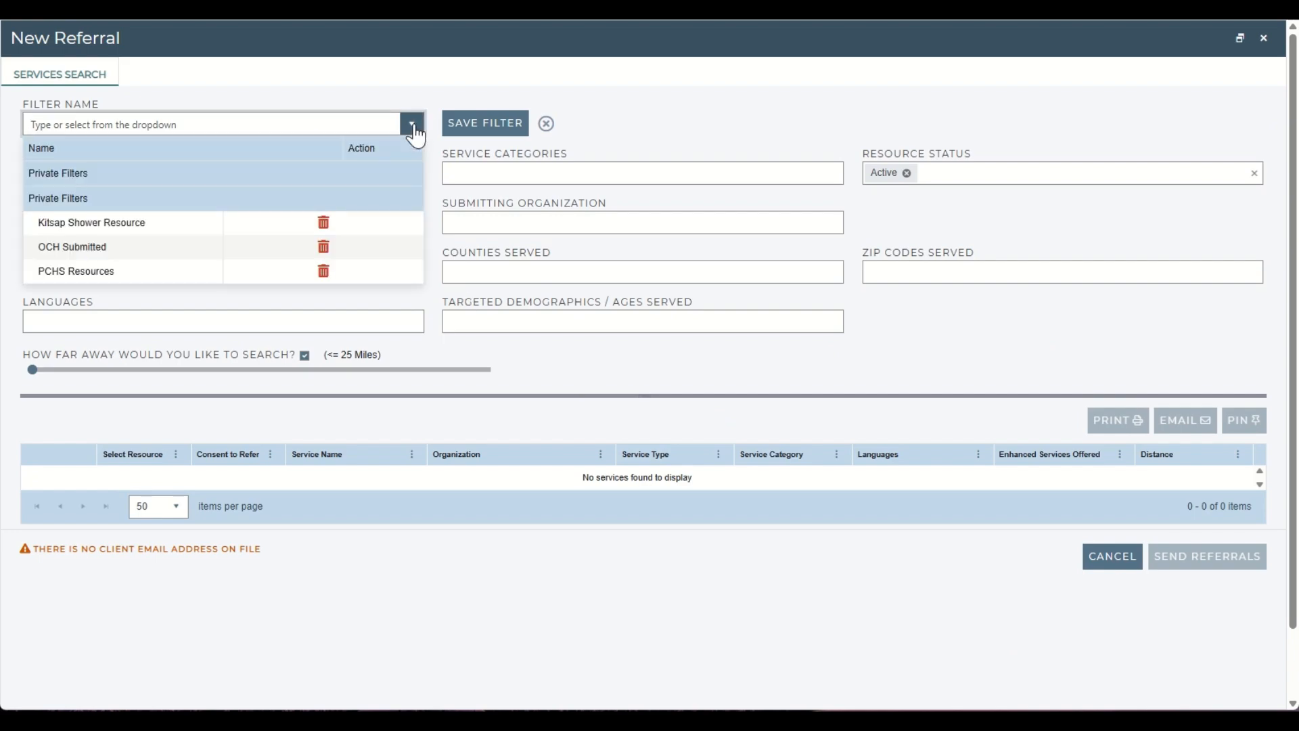
pyautogui.click(105, 272)
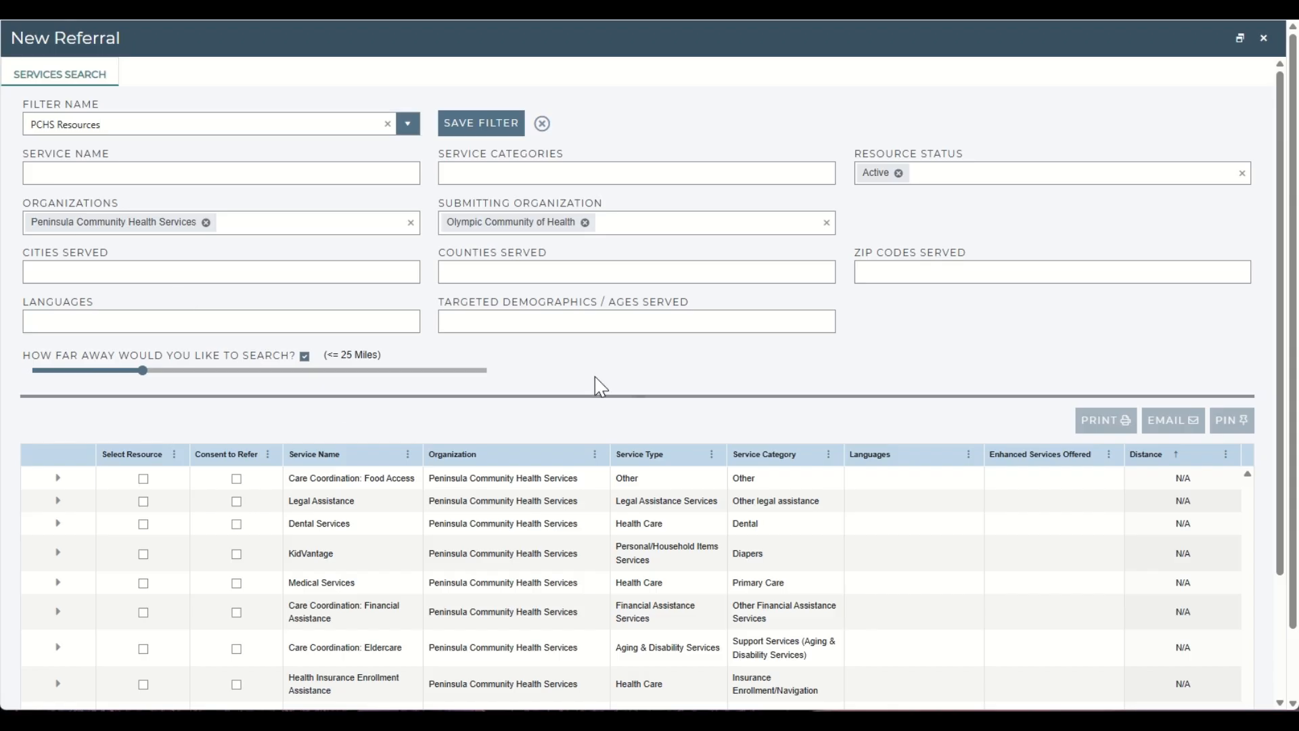
# Remove the distance limit from this referral search to list all matching services.
pyautogui.click(305, 357)
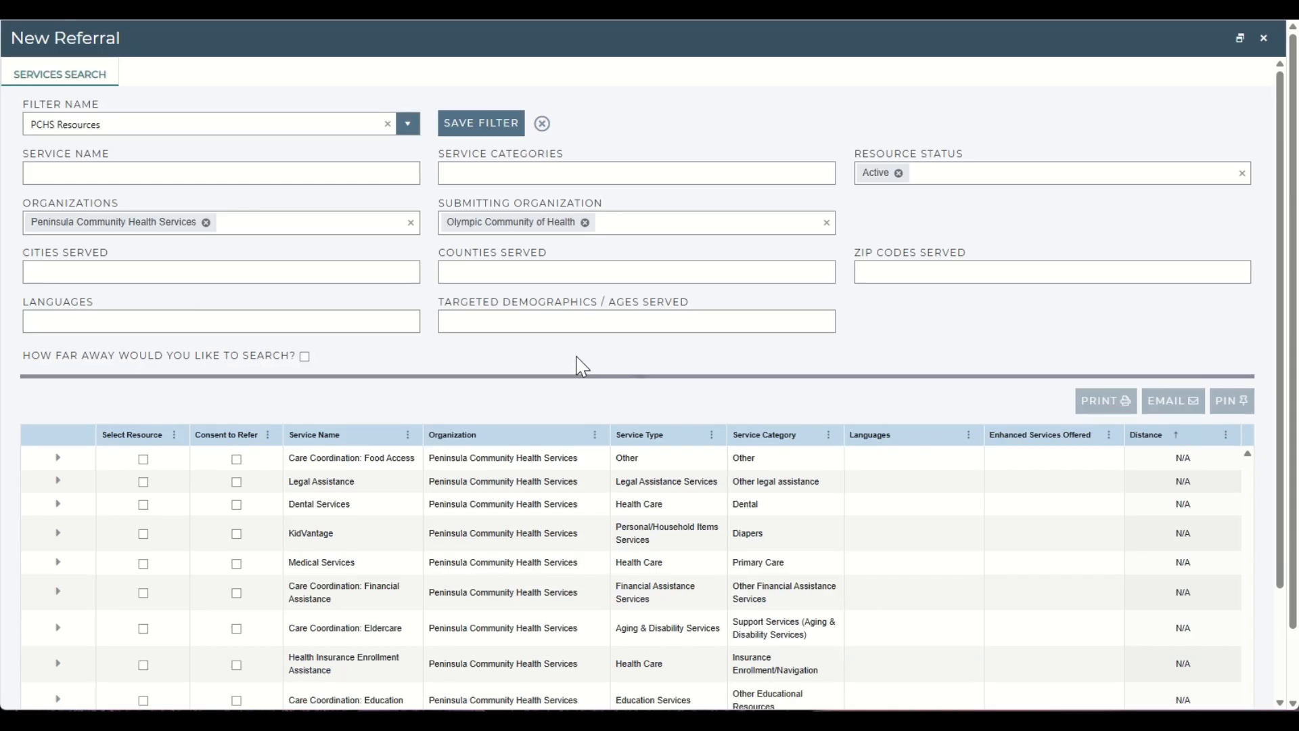
pyautogui.scroll(-2, 379, 372)
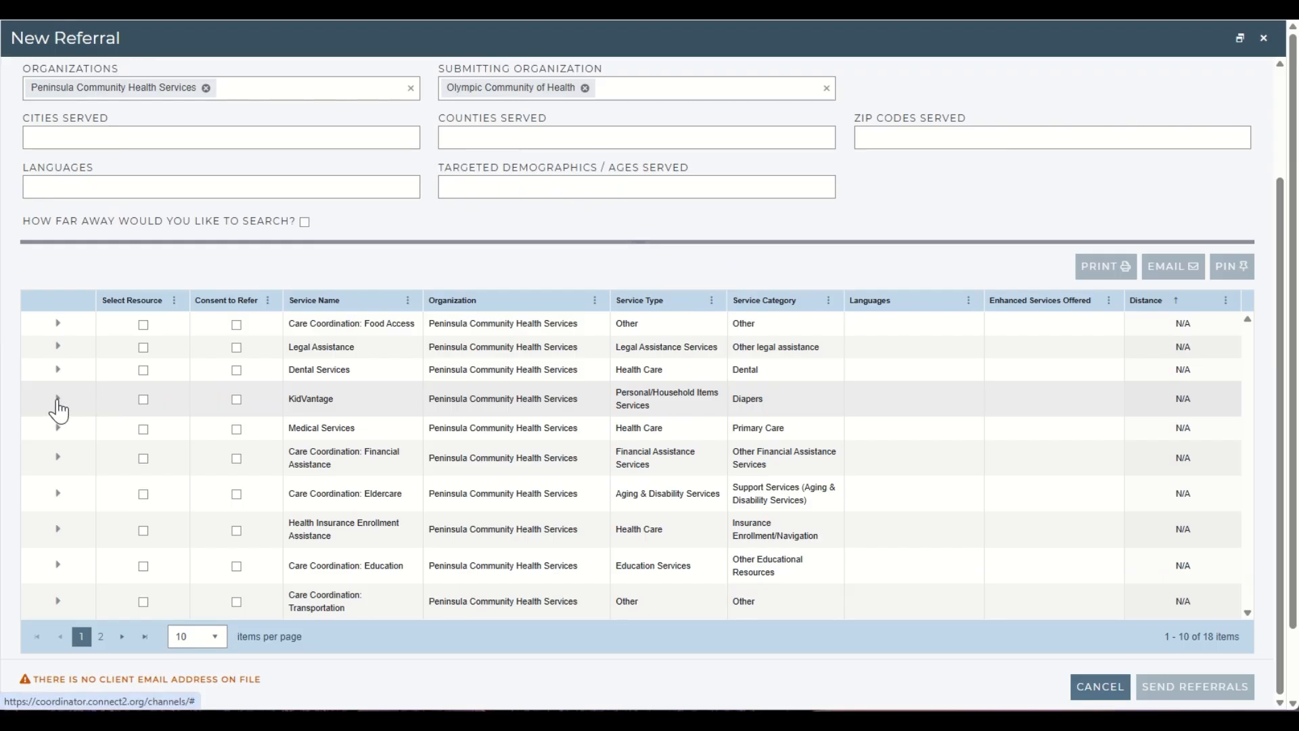
# Review the KidVantage and Dental Services details, and select Dental Services with consent to refer.
pyautogui.click(58, 399)
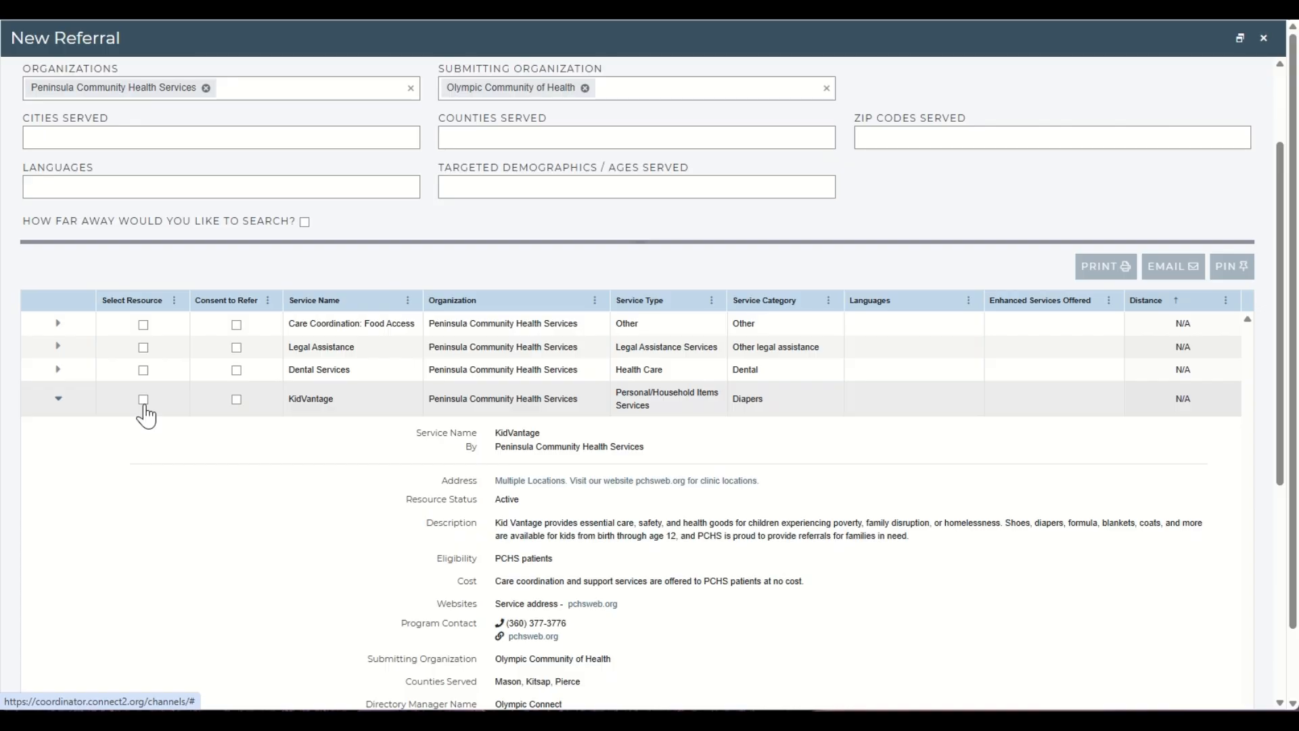
pyautogui.click(58, 372)
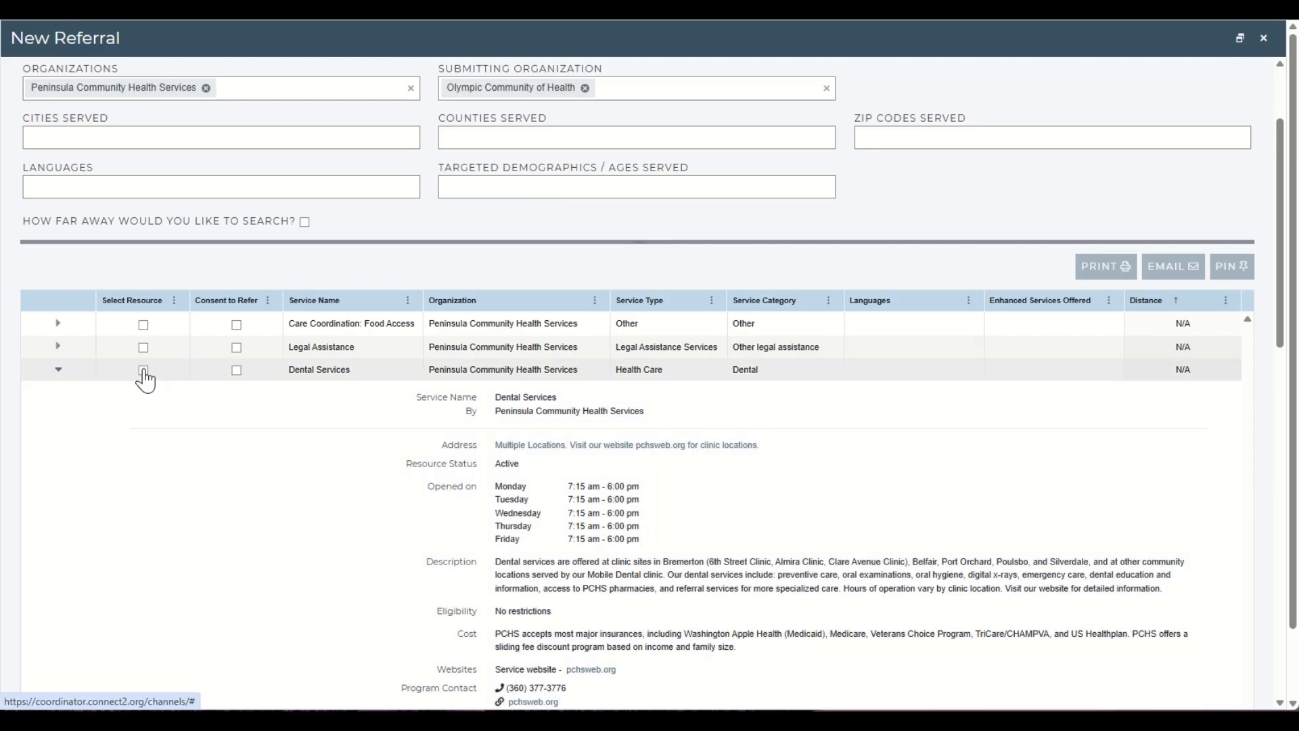
pyautogui.click(143, 370)
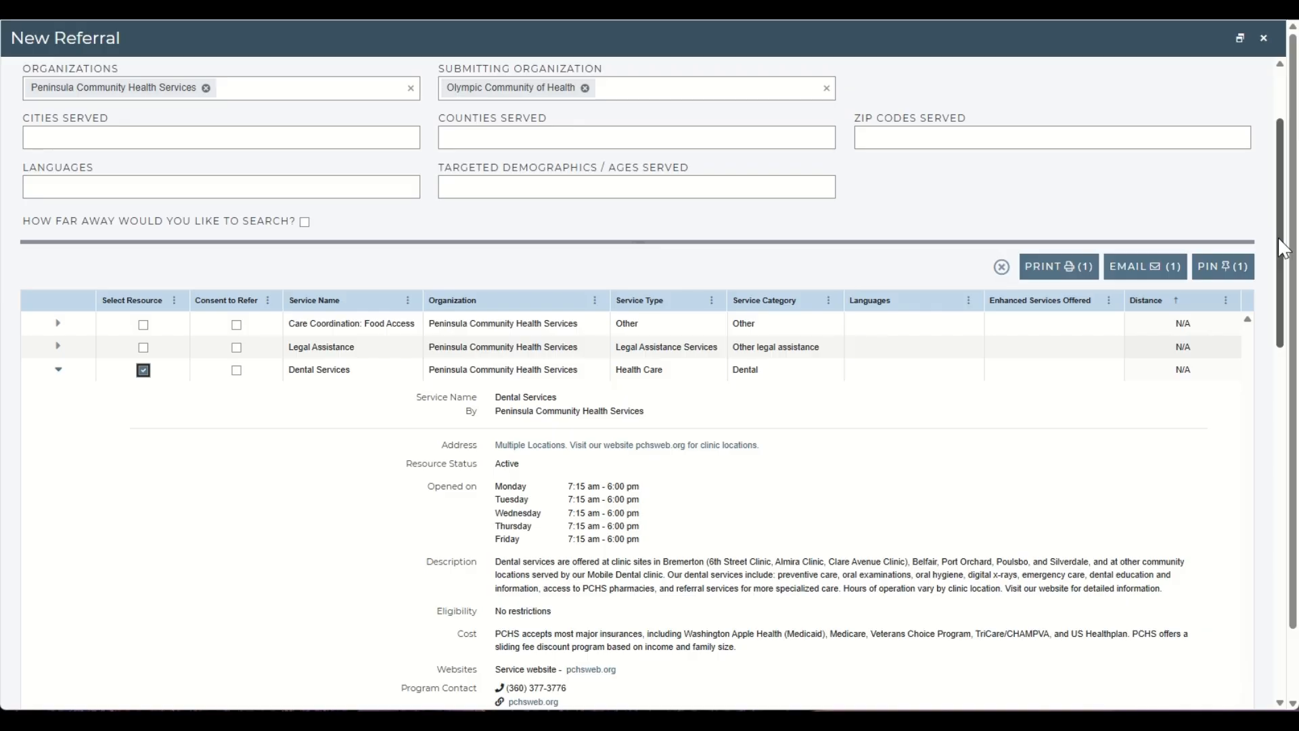
pyautogui.moveTo(1284, 247); pyautogui.dragTo(1278, 593)
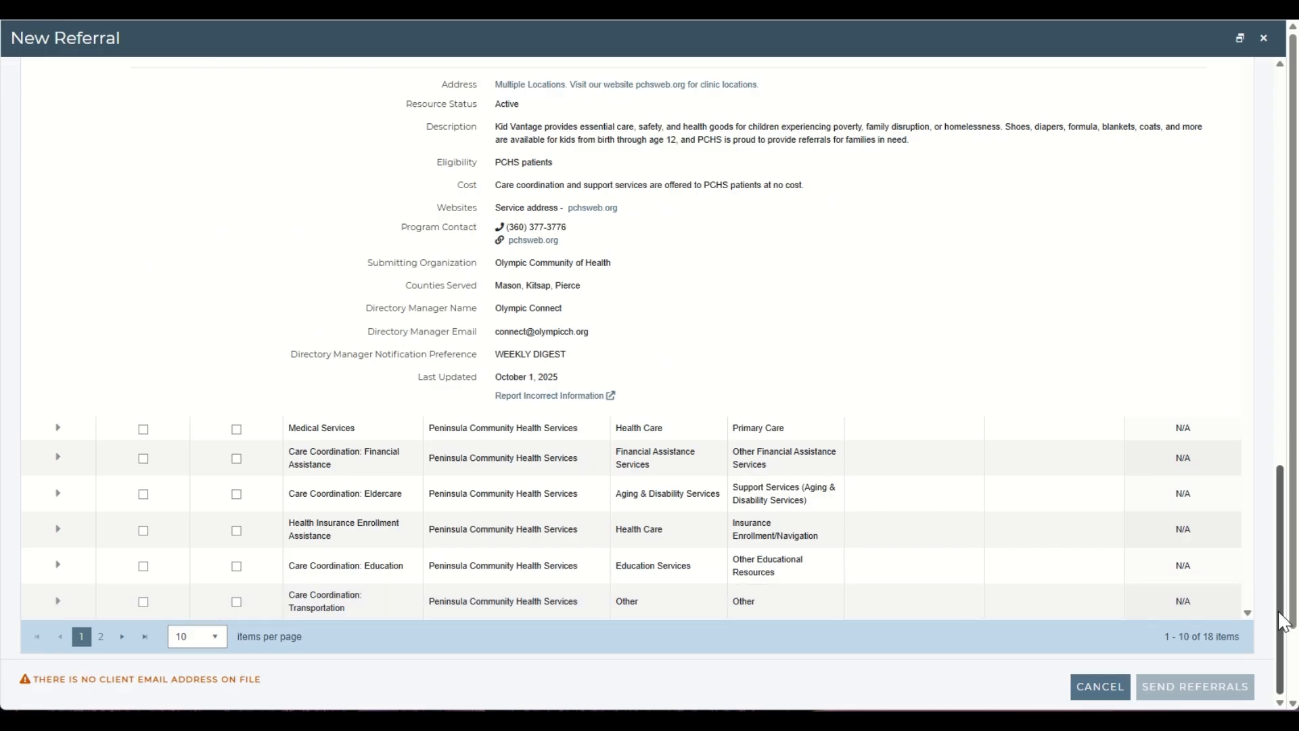
pyautogui.moveTo(1283, 619); pyautogui.dragTo(1283, 583)
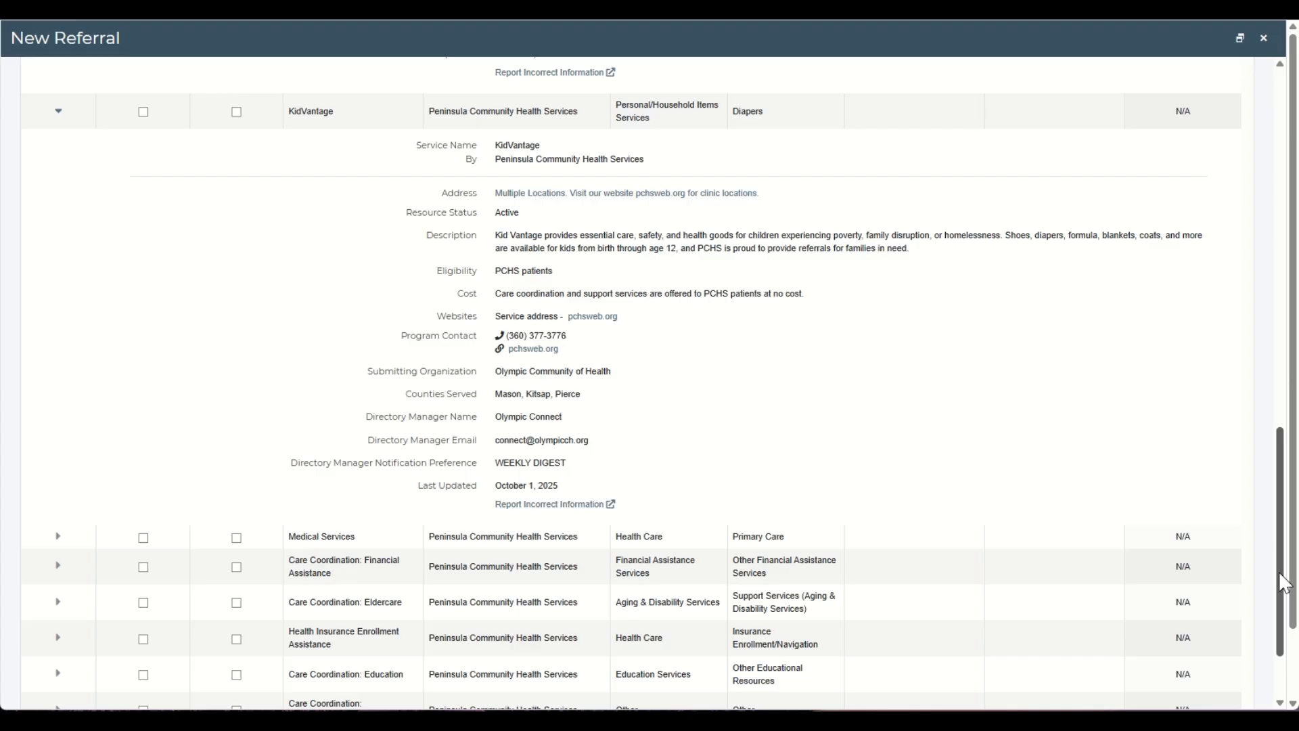
pyautogui.moveTo(1283, 583); pyautogui.dragTo(1264, 294)
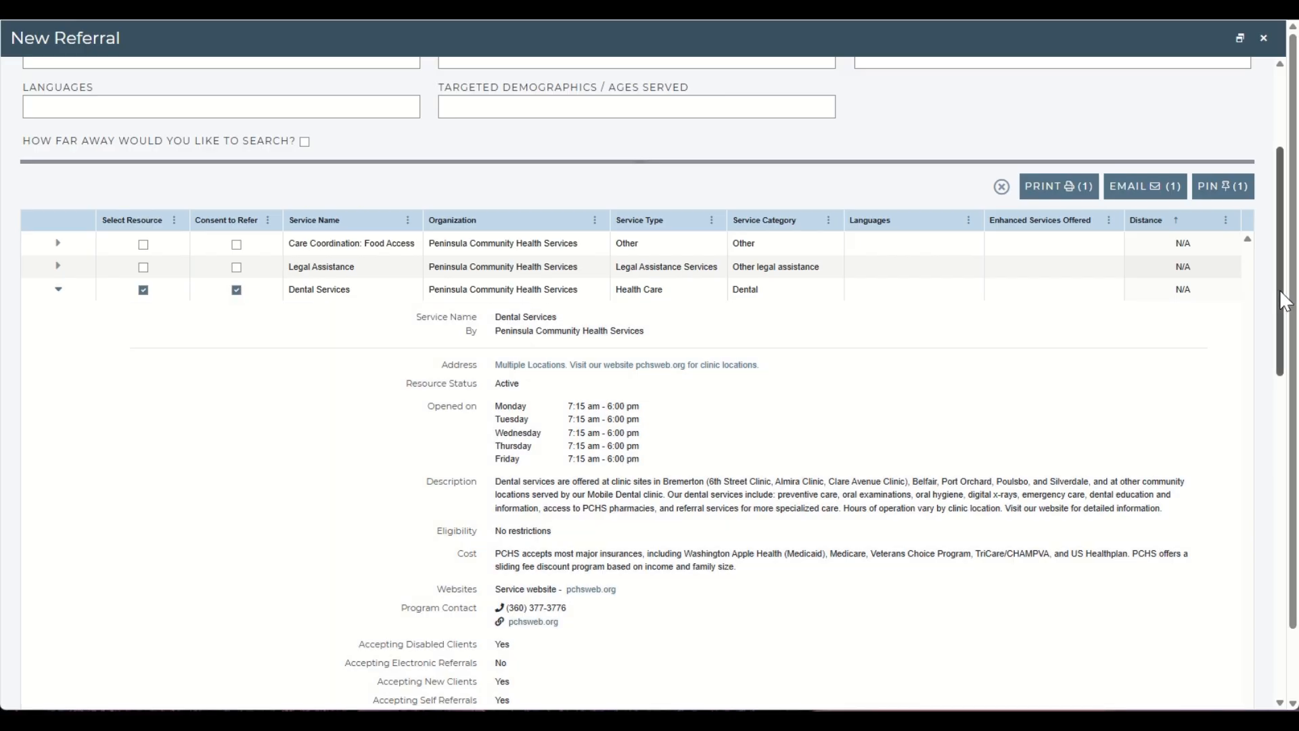
pyautogui.moveTo(1283, 301); pyautogui.dragTo(1283, 621)
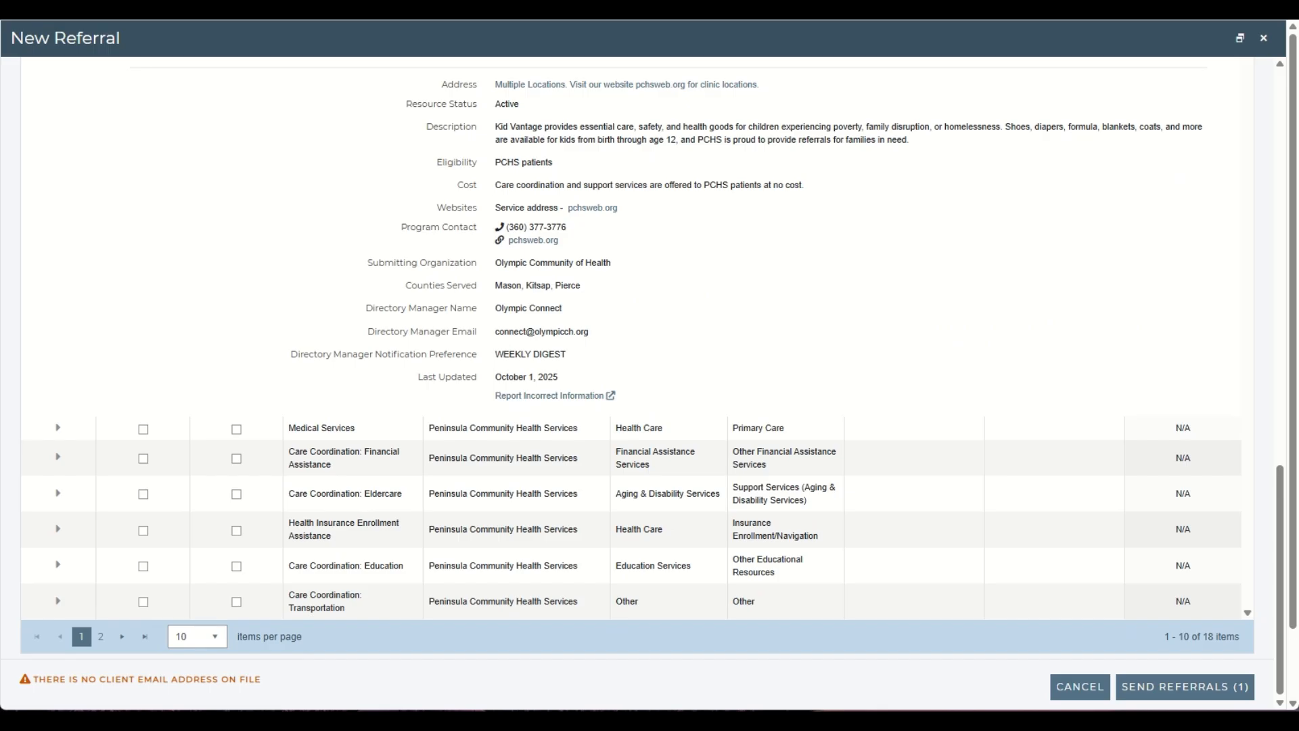
# Send and confirm the Dental Services referral, then expand the new referral to view its follow-up task.
pyautogui.click(1128, 695)
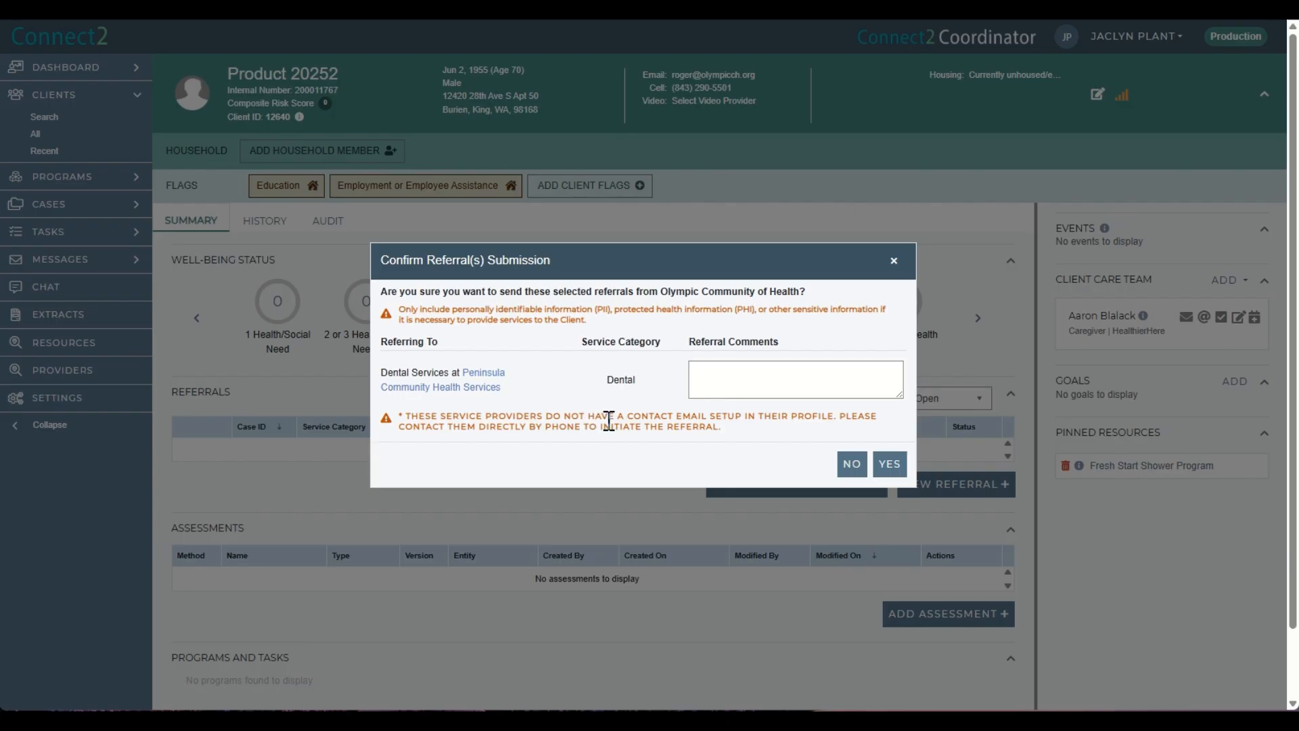
pyautogui.click(890, 464)
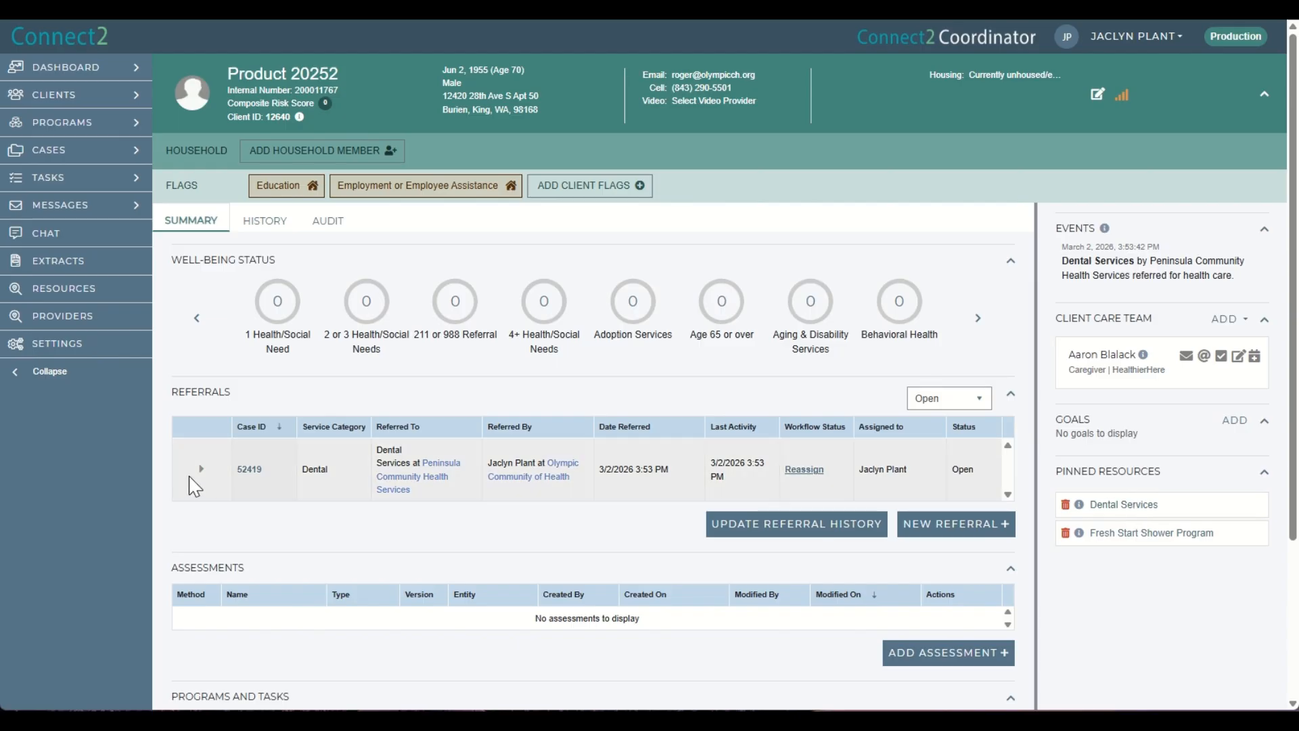
pyautogui.click(201, 468)
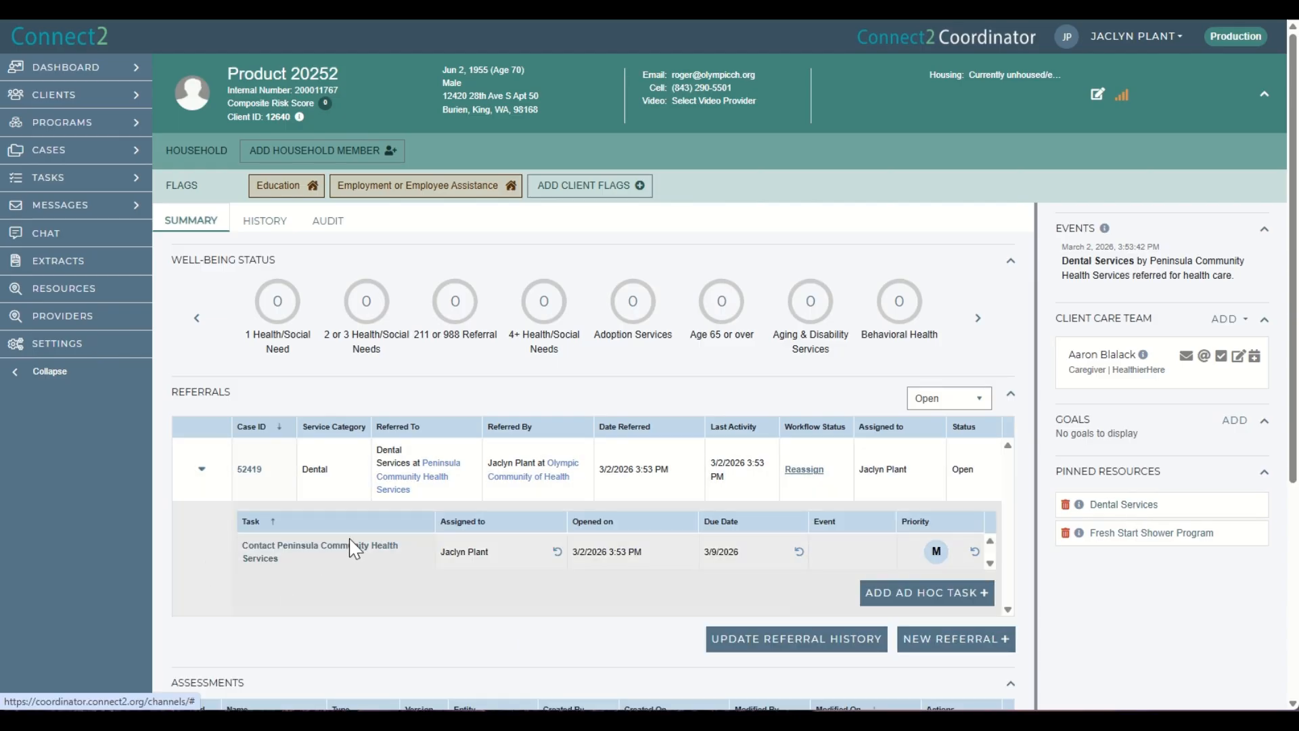